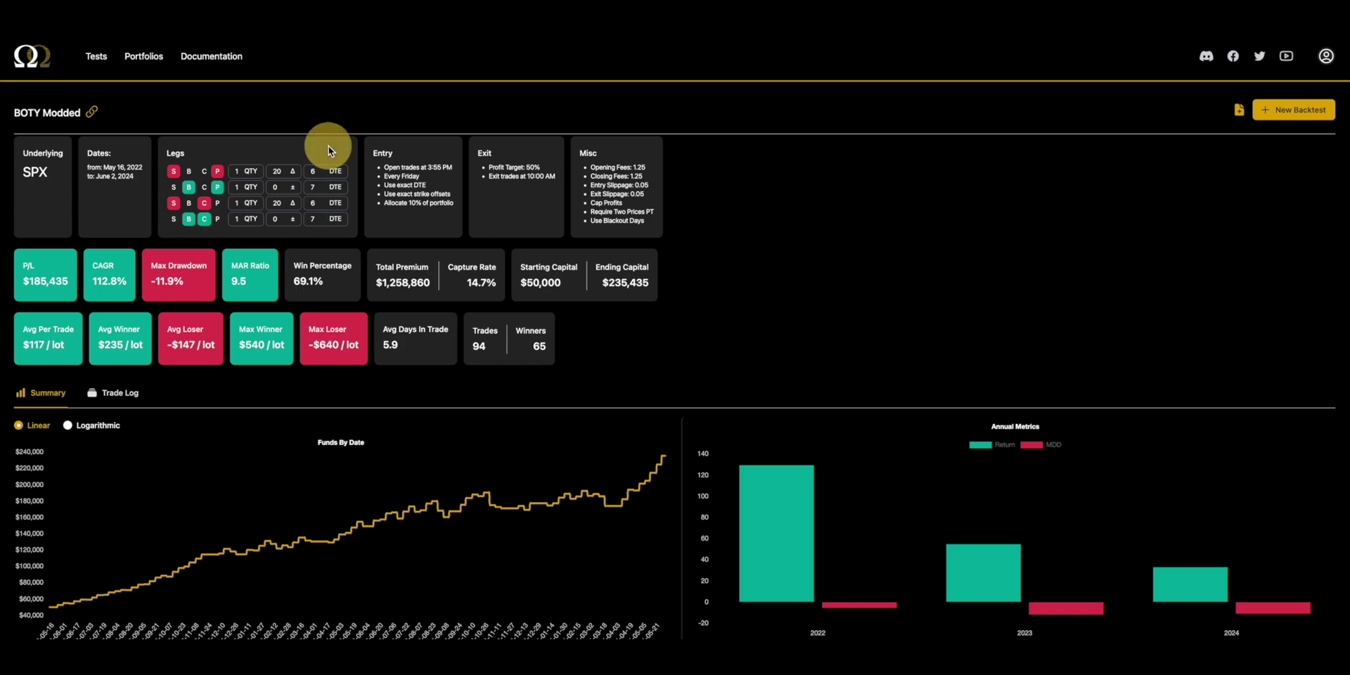
- Review the existing backtest's equity curve, its May 16, 2022 start date and 3:55 PM entry time
{"action": "left_click", "coordinate": [589, 508]}
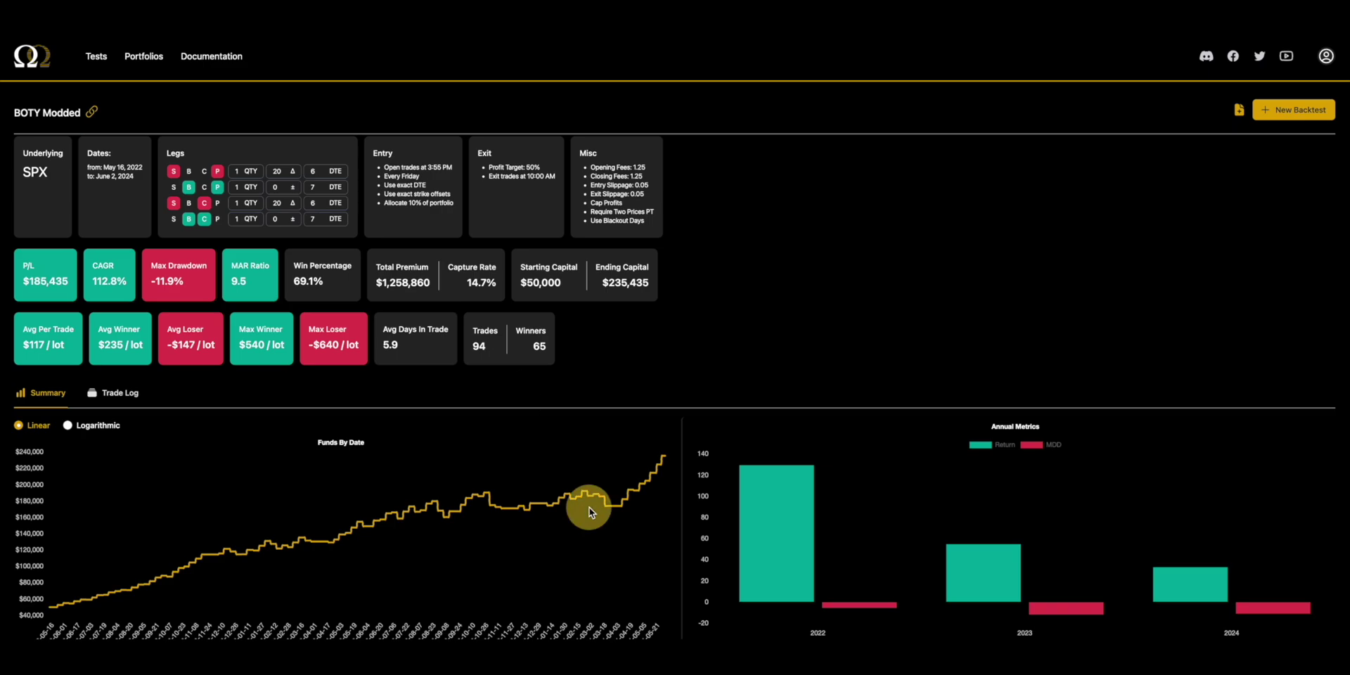
{"action": "left_click", "coordinate": [489, 499]}
{"action": "left_click", "coordinate": [486, 495]}
{"action": "scroll", "coordinate": [487, 495], "scroll_direction": "down", "scroll_amount": 1}
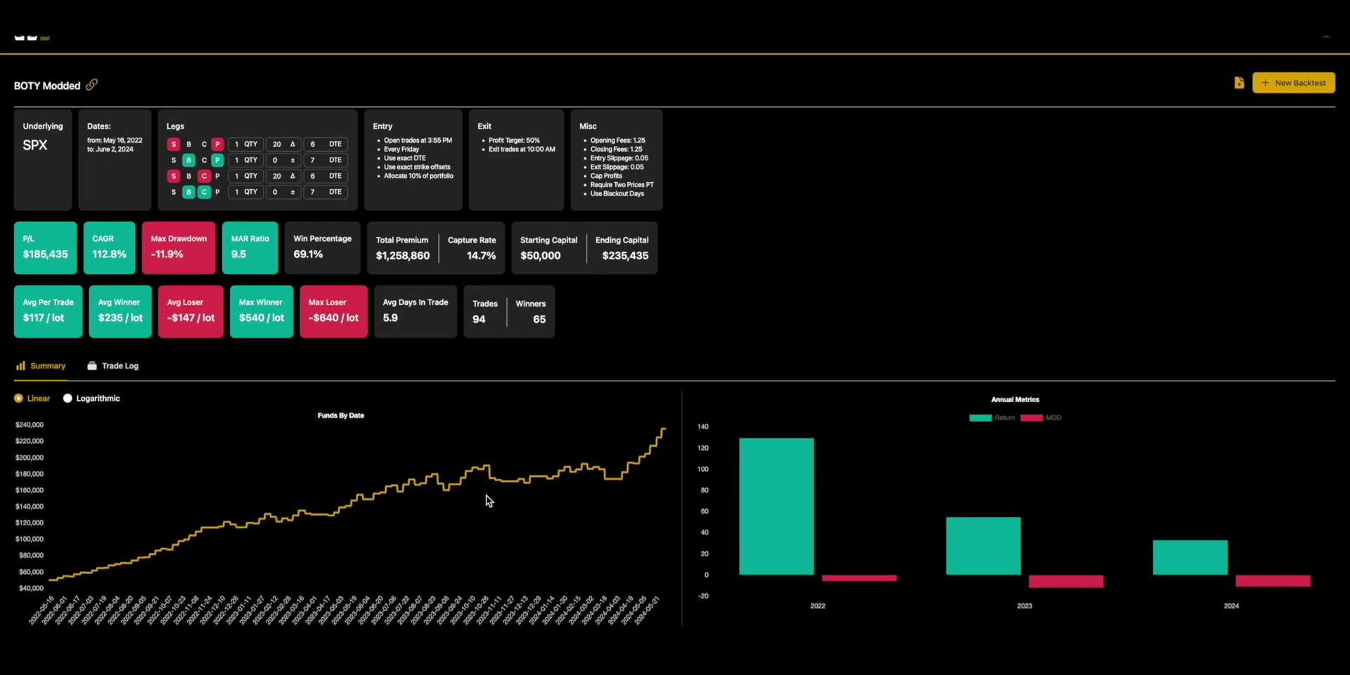
{"action": "scroll", "coordinate": [487, 500], "scroll_direction": "up", "scroll_amount": 1}
{"action": "scroll", "coordinate": [487, 500], "scroll_direction": "down", "scroll_amount": 1}
{"action": "left_click", "coordinate": [492, 472]}
{"action": "left_click", "coordinate": [630, 470]}
{"action": "left_click_drag", "start_coordinate": [104, 139], "coordinate": [148, 145]}
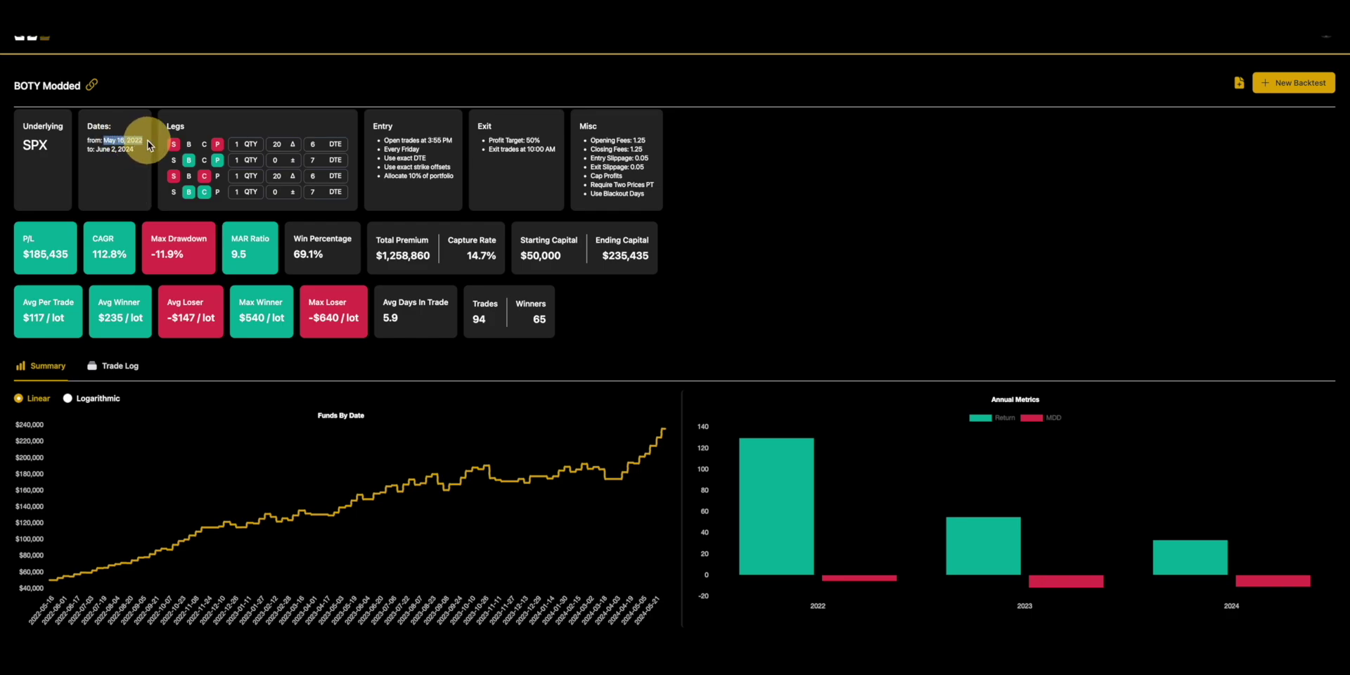
{"action": "left_click", "coordinate": [147, 145]}
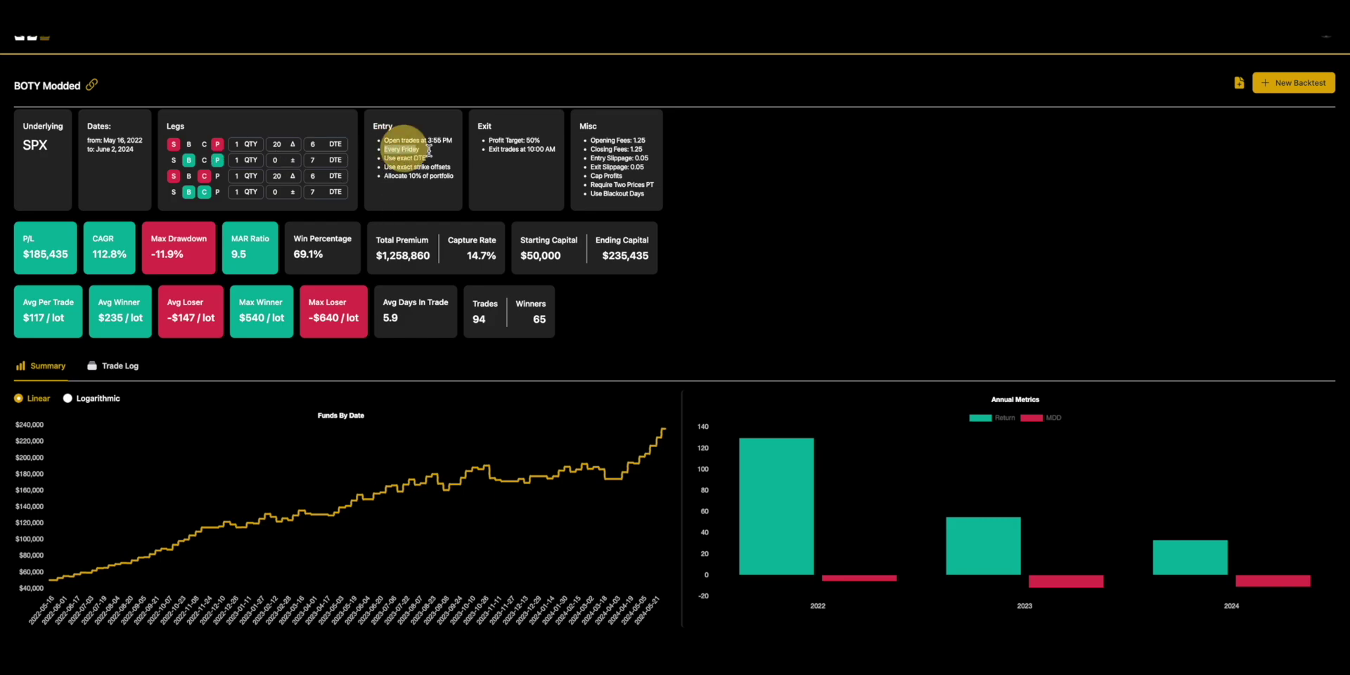
{"action": "left_click_drag", "start_coordinate": [429, 140], "coordinate": [461, 145]}
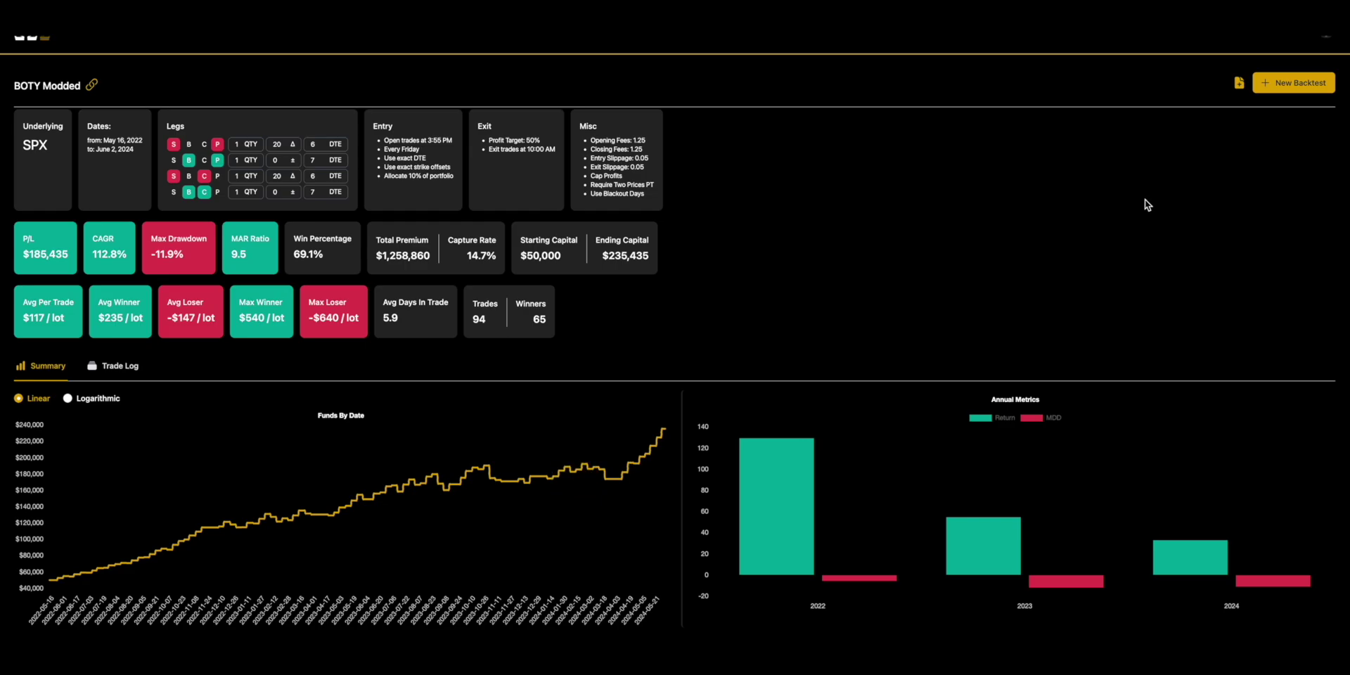
- Rerun the backtest from current settings with the end date extended to 07/30/2024
{"action": "left_click", "coordinate": [1297, 83]}
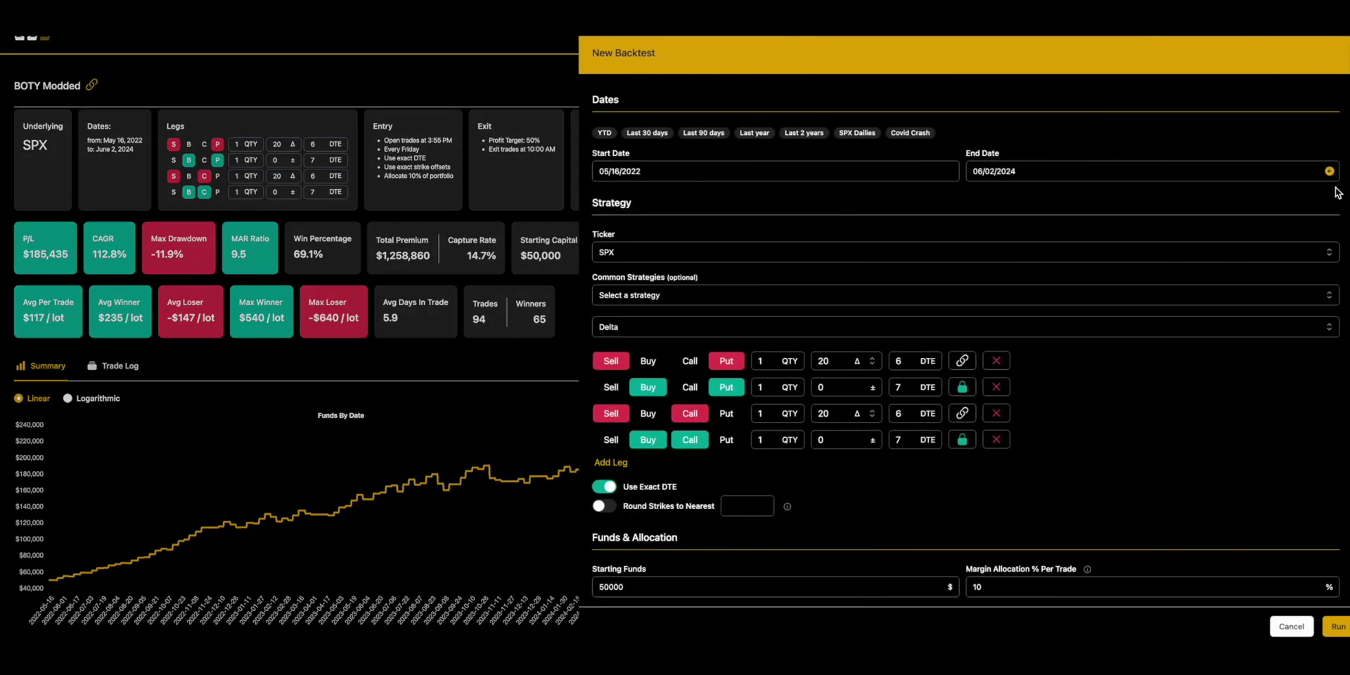
{"action": "left_click", "coordinate": [1329, 172]}
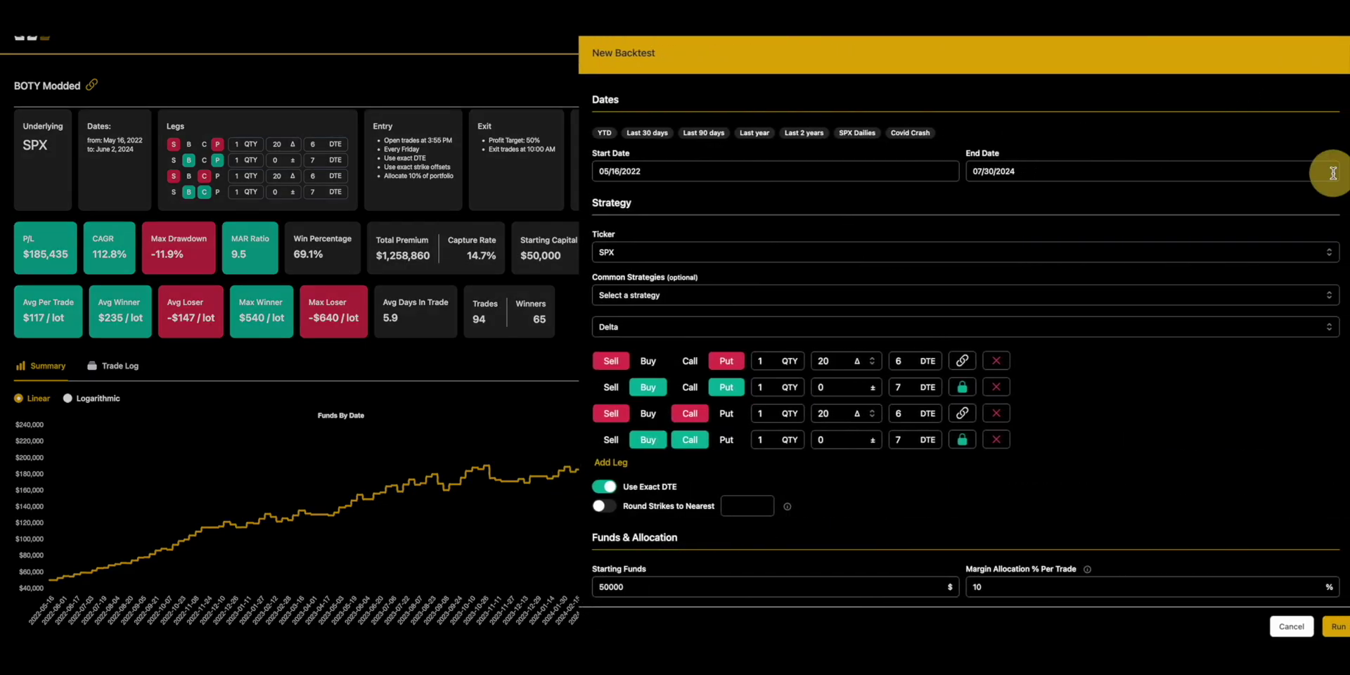
{"action": "left_click", "coordinate": [1337, 627]}
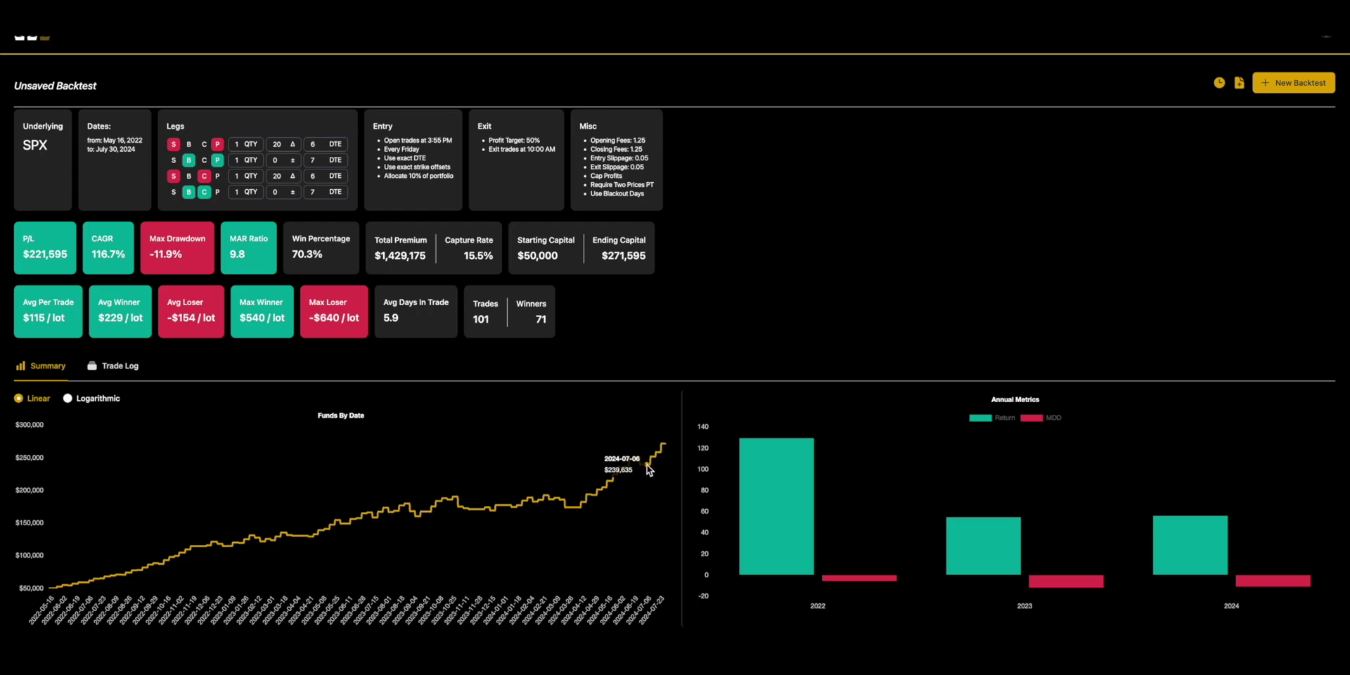
- Switch the results to the Trade Log and scroll through the 102 listed trades
{"action": "left_click", "coordinate": [121, 366]}
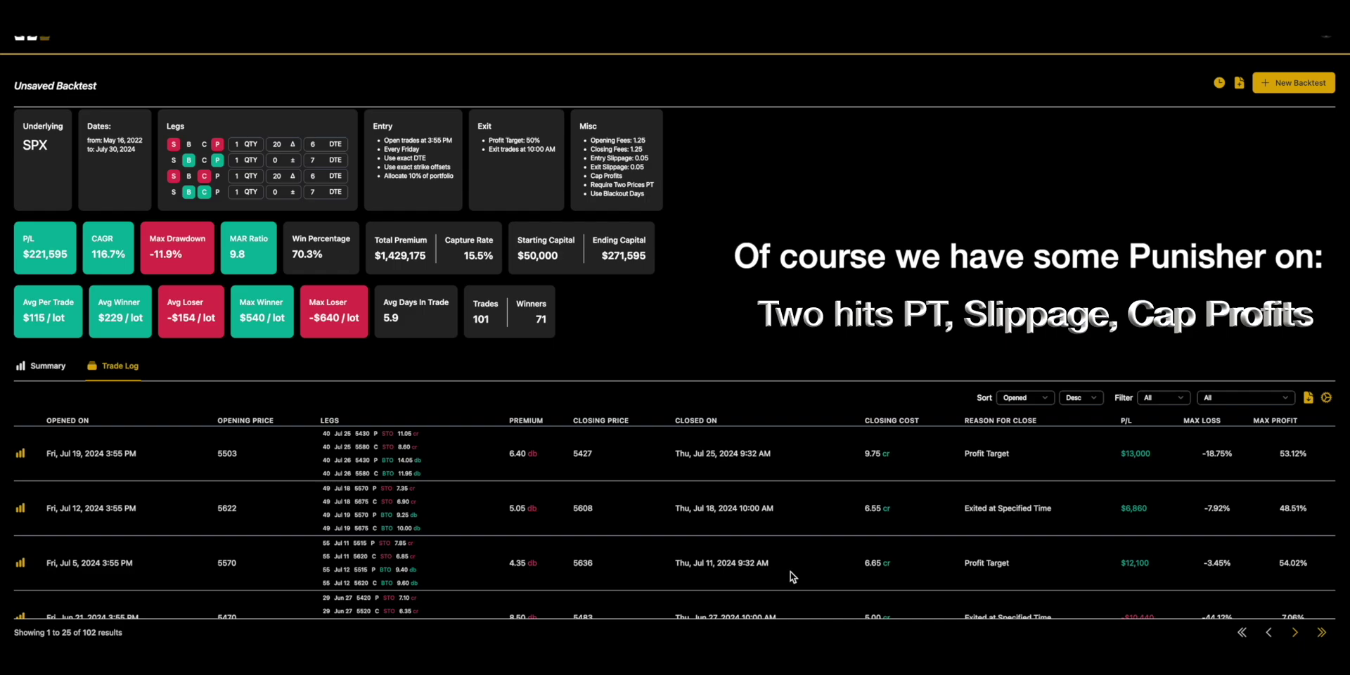
{"action": "triple_click", "coordinate": [689, 568]}
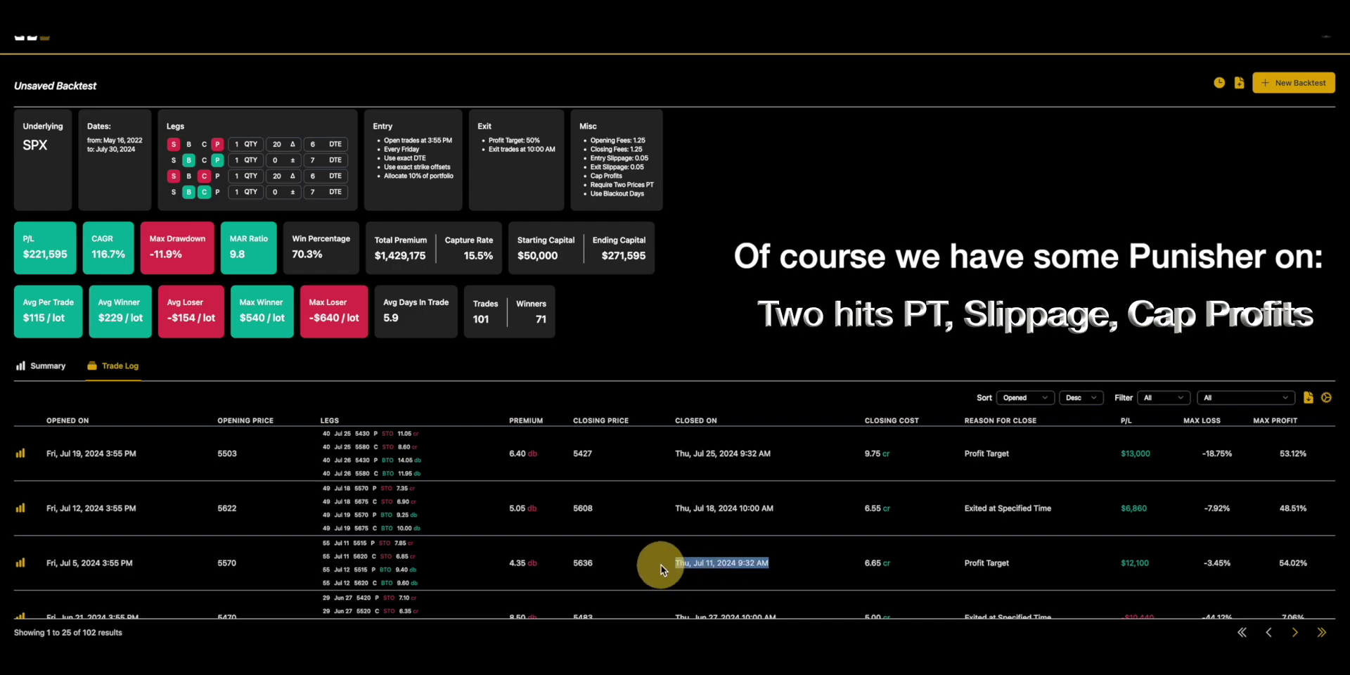
{"action": "left_click", "coordinate": [679, 450]}
{"action": "left_click_drag", "start_coordinate": [680, 450], "coordinate": [775, 457]}
{"action": "scroll", "coordinate": [782, 513], "scroll_direction": "down", "scroll_amount": 6}
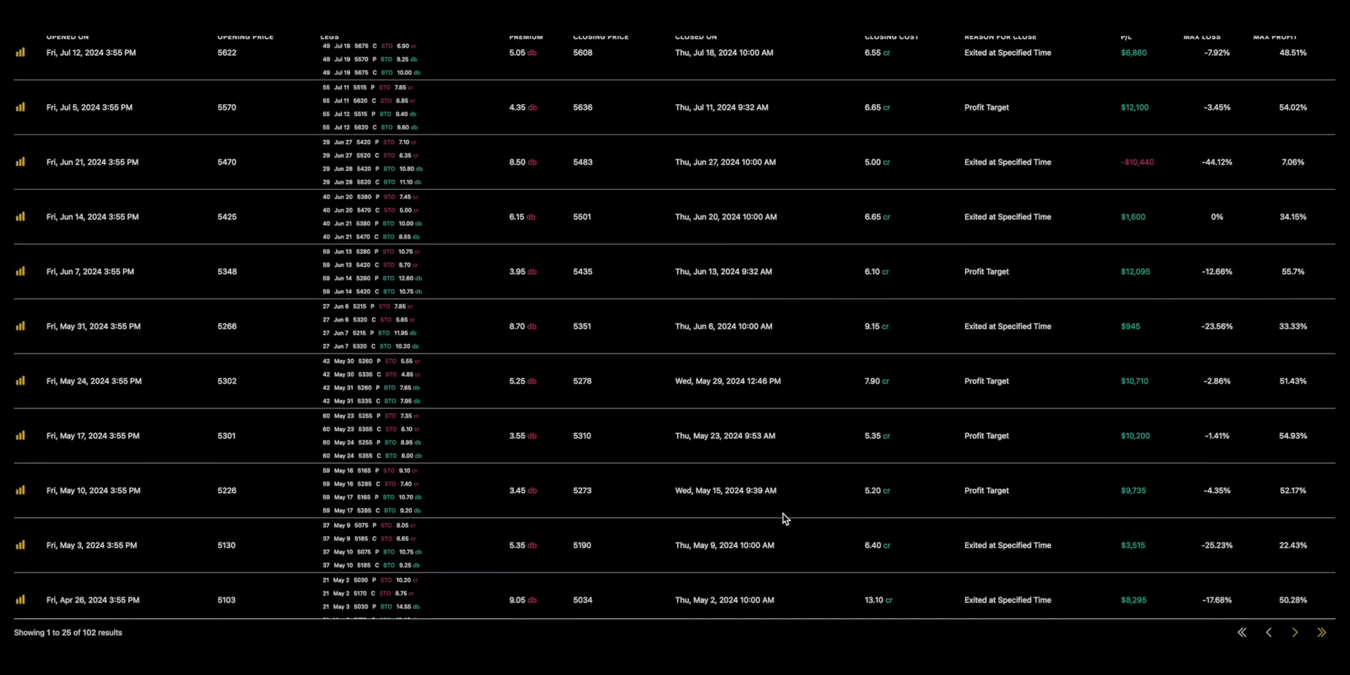
{"action": "scroll", "coordinate": [783, 514], "scroll_direction": "up", "scroll_amount": 6}
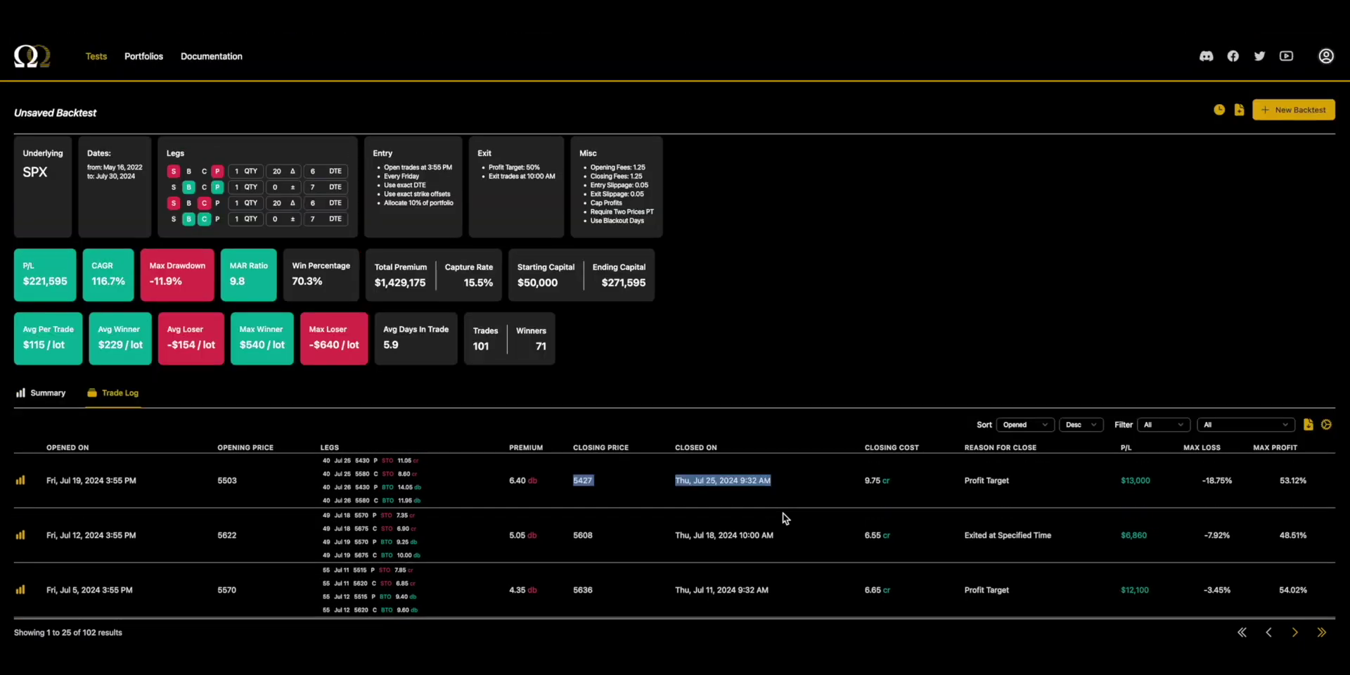
- Clear the highlighted closing price and date in the trade log
{"action": "left_click", "coordinate": [783, 514]}
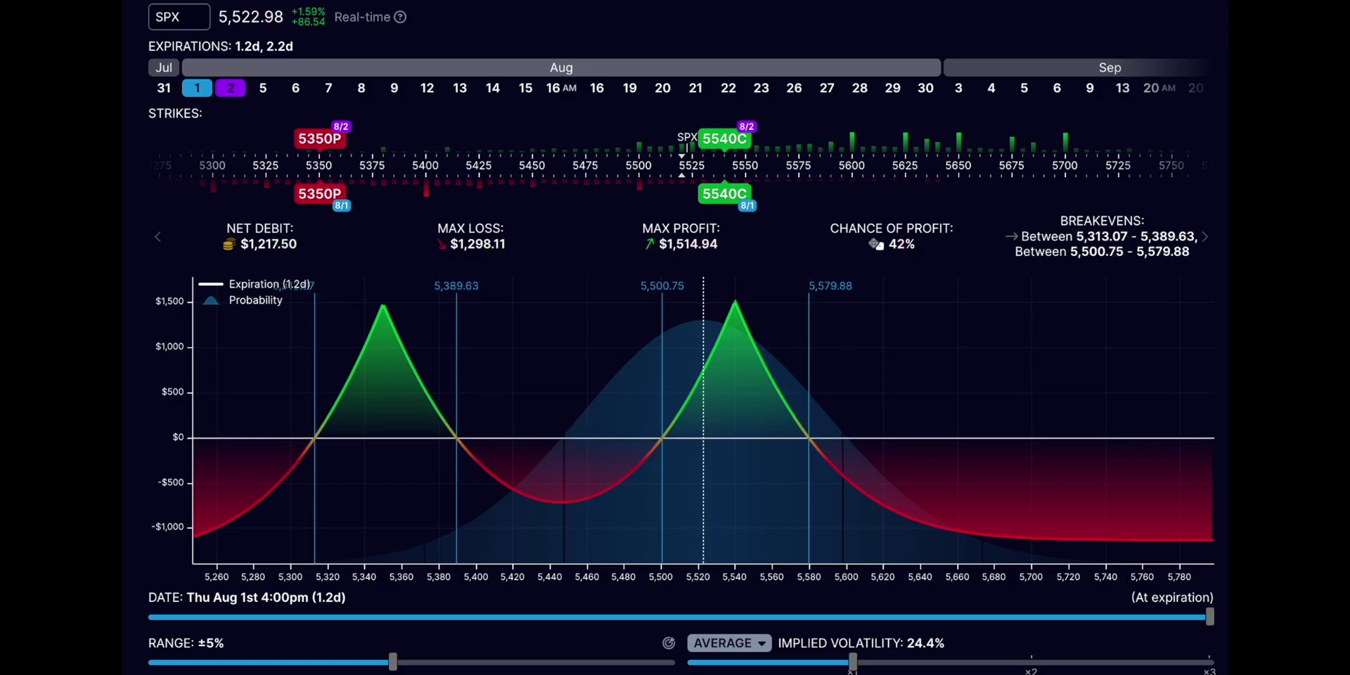
- Return to Option Omega and open a new backtest form scrolled to Exit Conditions and Misc
{"action": "key", "text": "super+shift+l"}
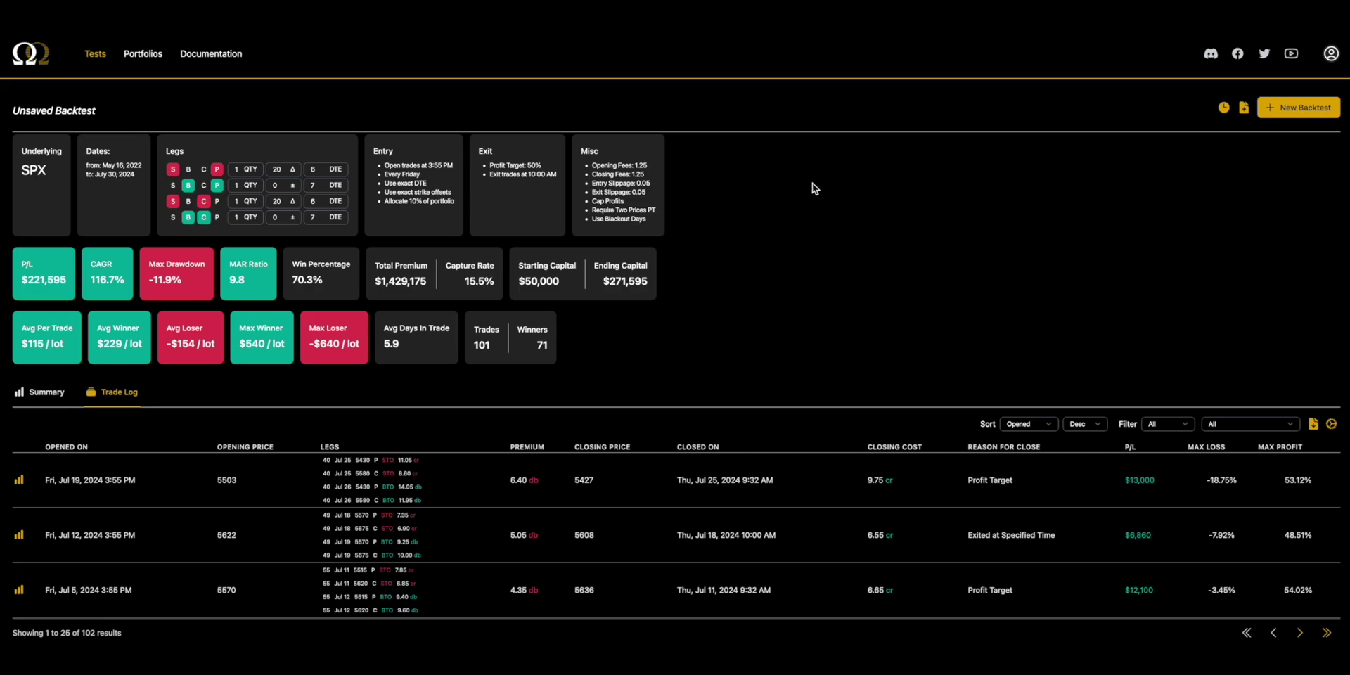
{"action": "left_click", "coordinate": [1267, 109]}
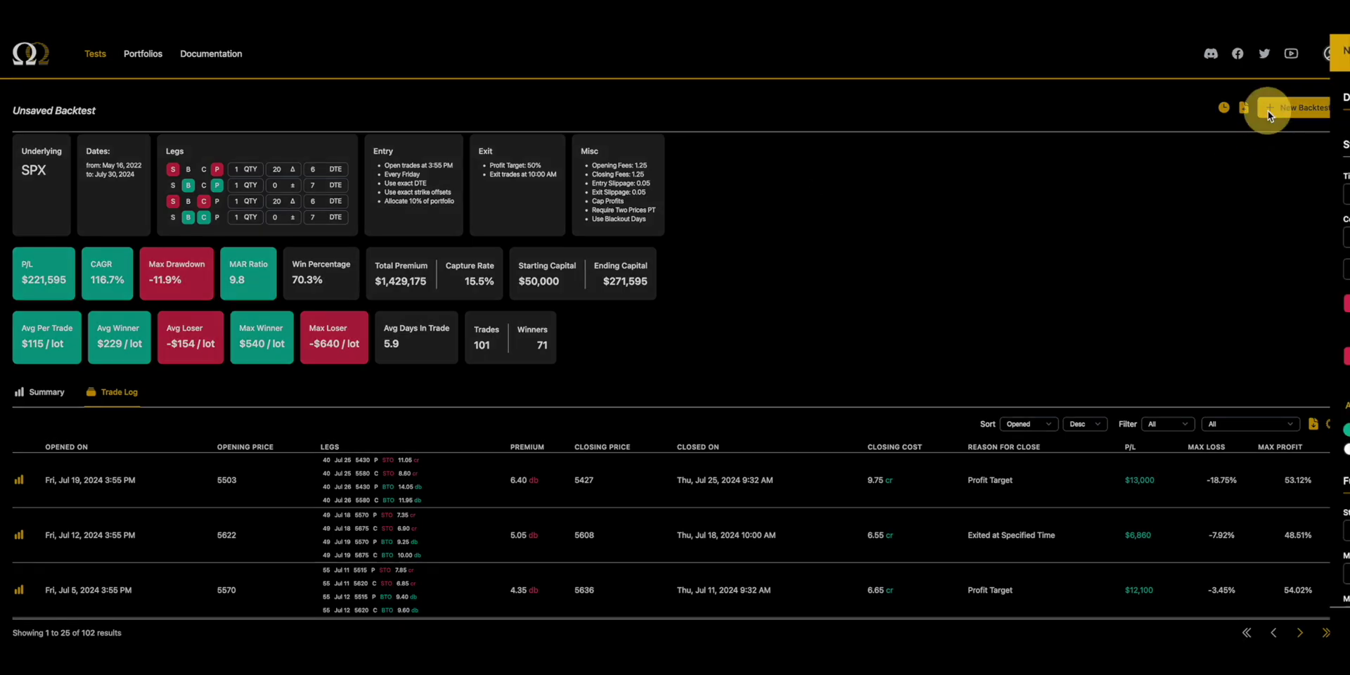
{"action": "scroll", "coordinate": [892, 310], "scroll_direction": "down", "scroll_amount": 15}
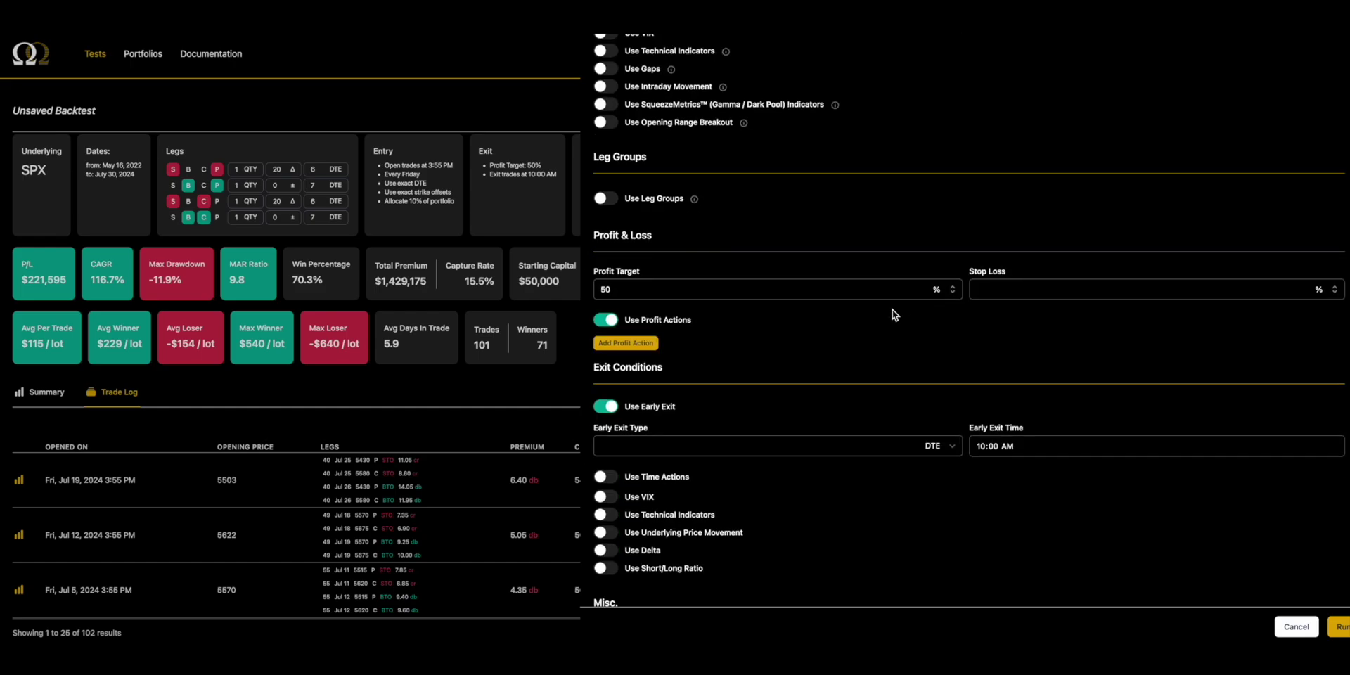
{"action": "scroll", "coordinate": [892, 314], "scroll_direction": "down", "scroll_amount": 5}
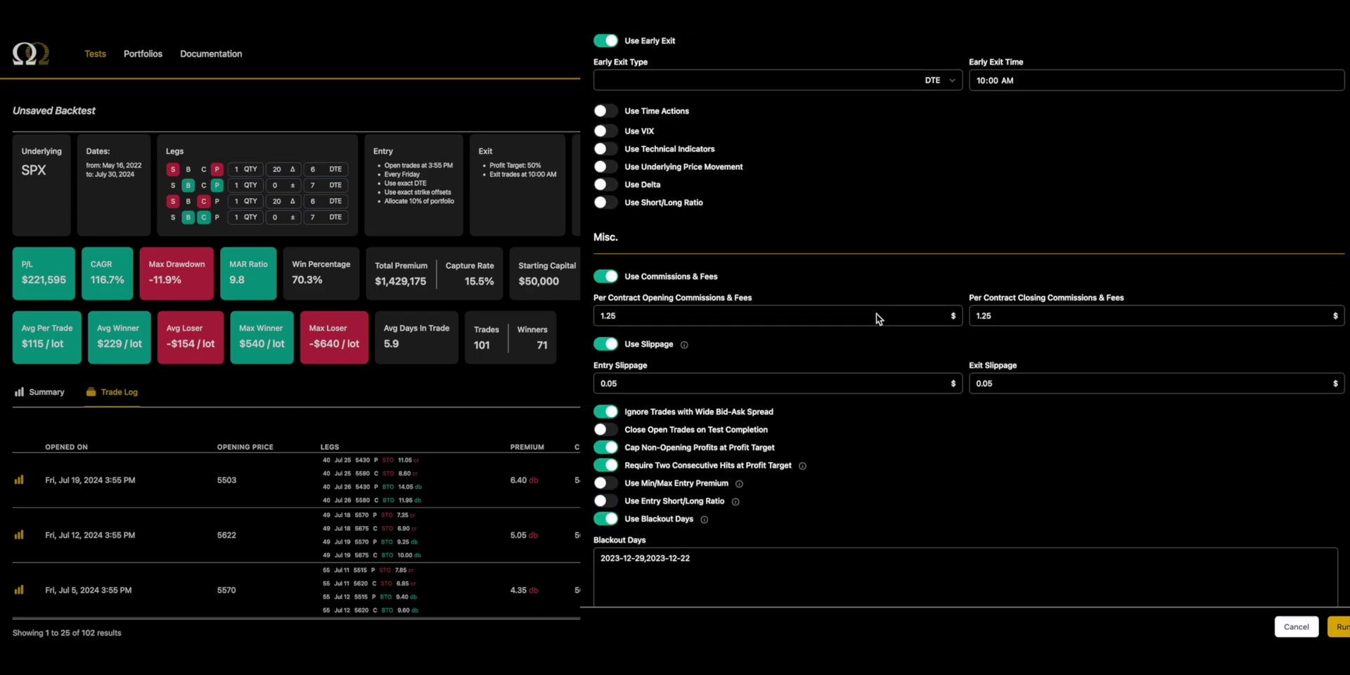
- Turn on underlying price movement exits for both the OTM short put and OTM short call
{"action": "left_click", "coordinate": [613, 180]}
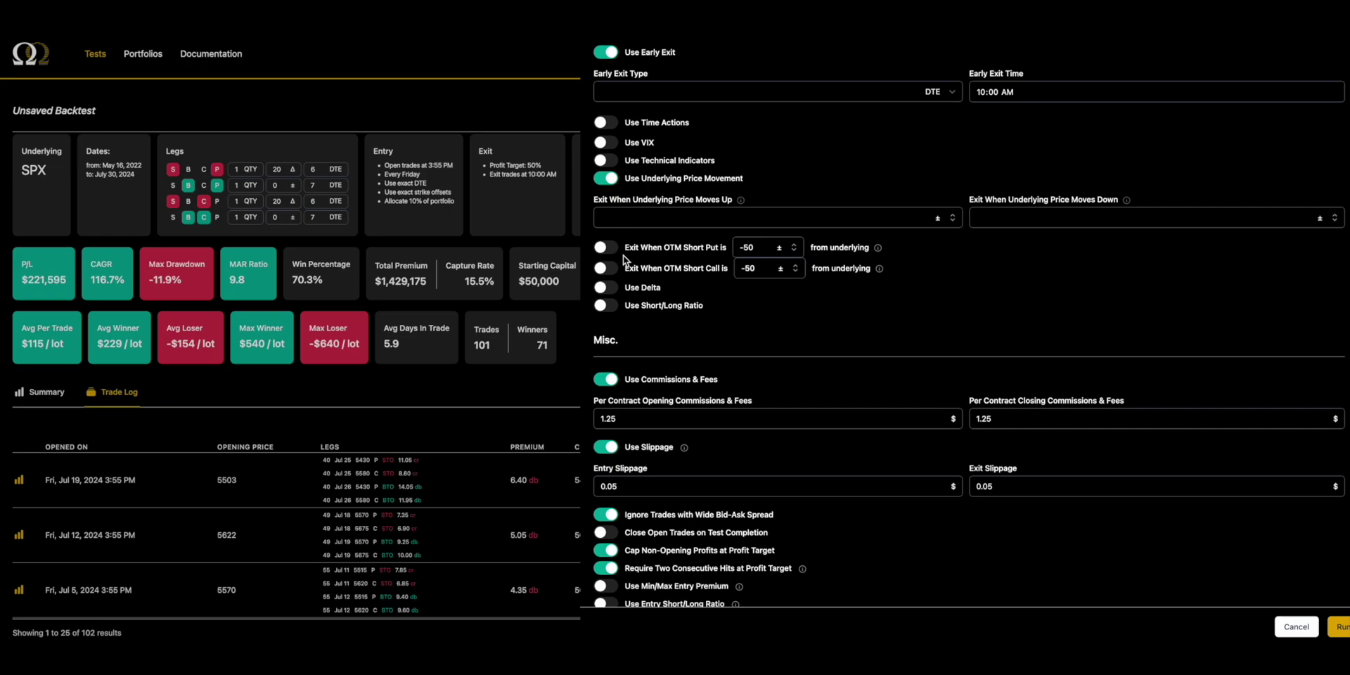
{"action": "left_click", "coordinate": [605, 248]}
{"action": "left_click", "coordinate": [604, 268]}
{"action": "scroll", "coordinate": [640, 208], "scroll_direction": "up", "scroll_amount": 1}
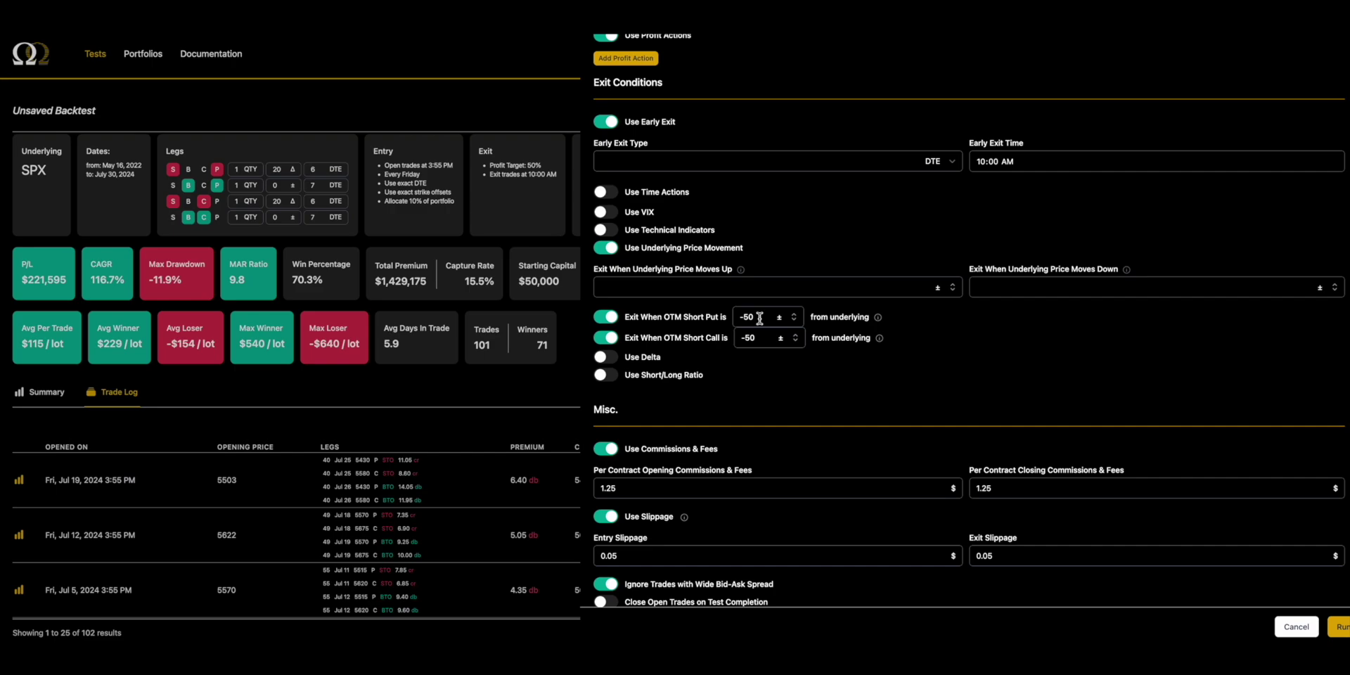
- Measure both exit thresholds in percent, set each to -1, and run the backtest
{"action": "left_click", "coordinate": [783, 322]}
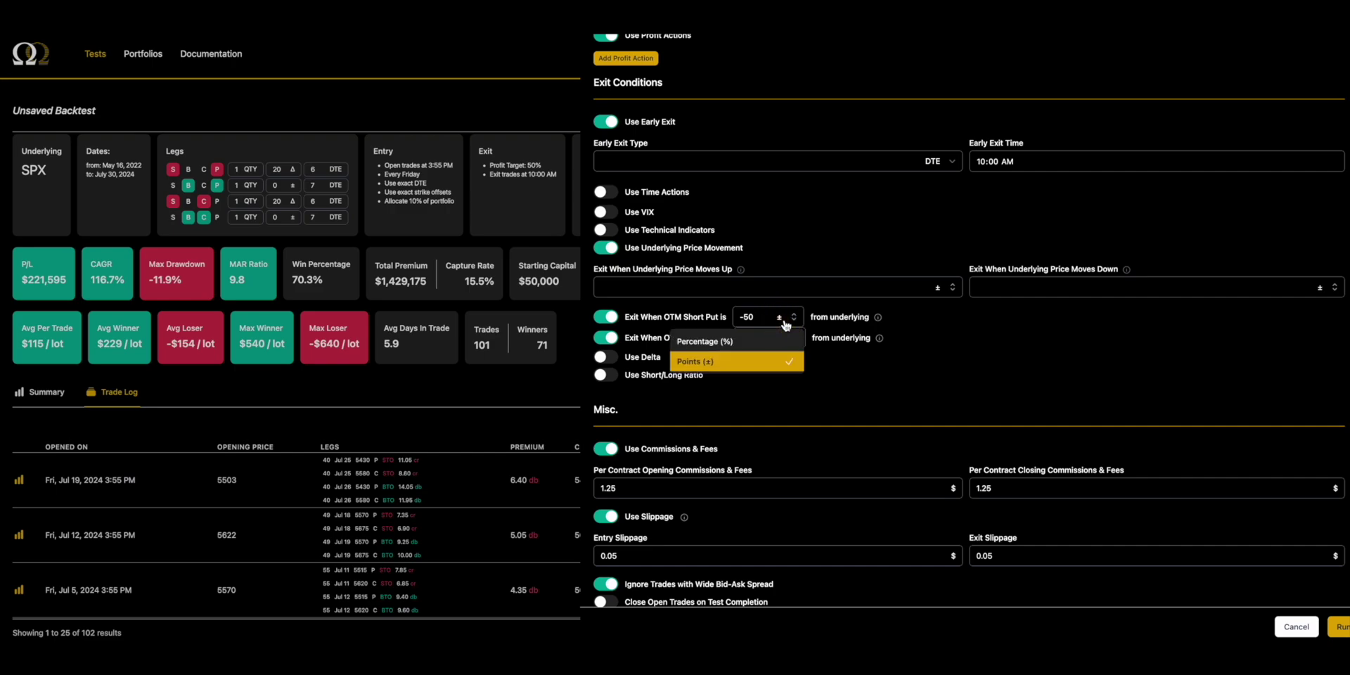
{"action": "left_click", "coordinate": [769, 340]}
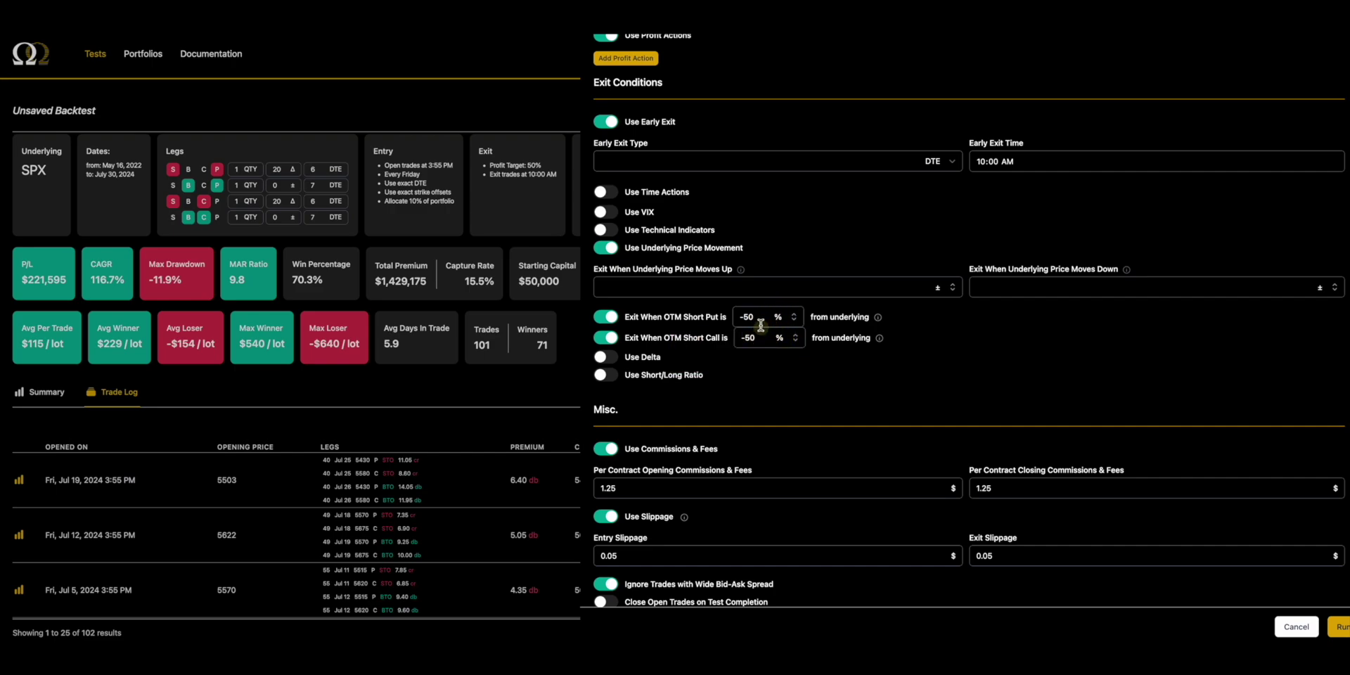
{"action": "left_click_drag", "start_coordinate": [762, 319], "coordinate": [723, 315]}
{"action": "type", "text": "-1"}
{"action": "left_click_drag", "start_coordinate": [759, 339], "coordinate": [733, 341]}
{"action": "type", "text": "-1"}
{"action": "left_click", "coordinate": [1340, 627]}
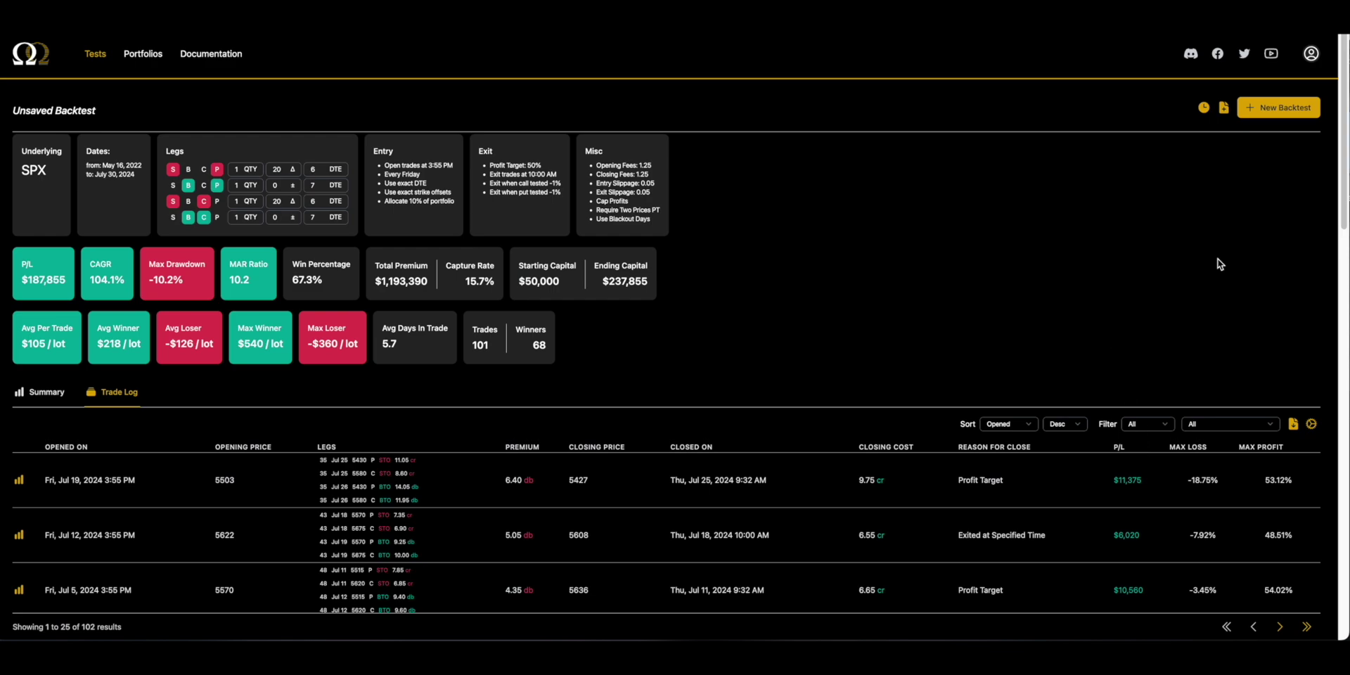
- Open Recent Test Runs to compare the $187,855 run with the $221,595 run
{"action": "left_click", "coordinate": [1203, 107]}
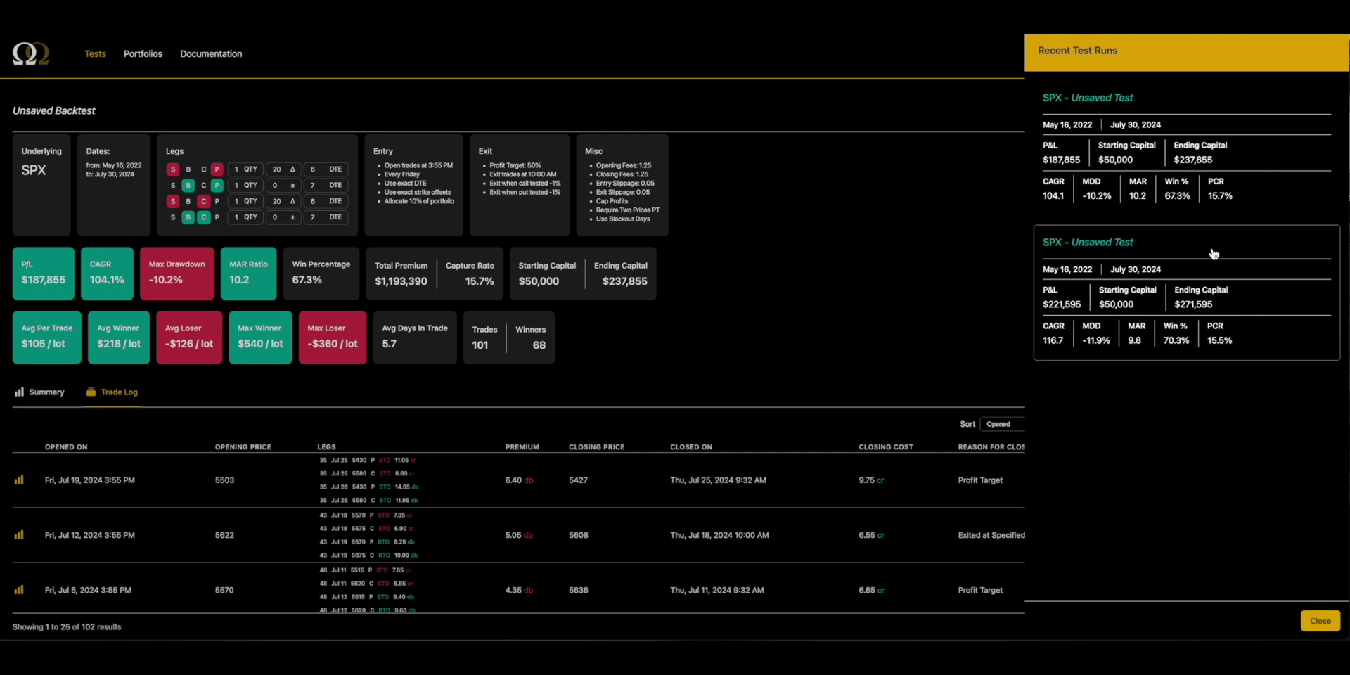
- Close and reopen Recent Test Runs to compare drawdown (-10.2% vs -11.9%) and win rate
{"action": "left_click", "coordinate": [971, 145]}
{"action": "left_click", "coordinate": [1203, 108]}
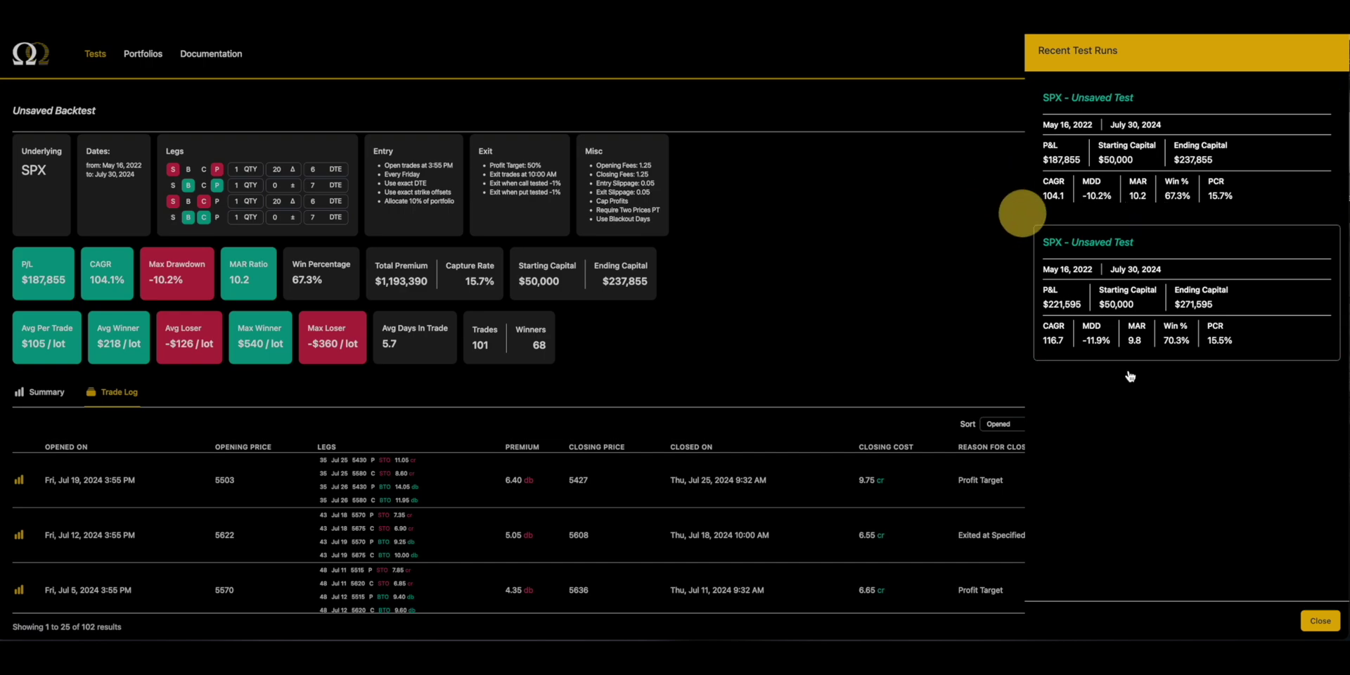
- Rerun a new backtest with the OTM short-call exit changed from -1% to -0.5%
{"action": "left_click", "coordinate": [1321, 620]}
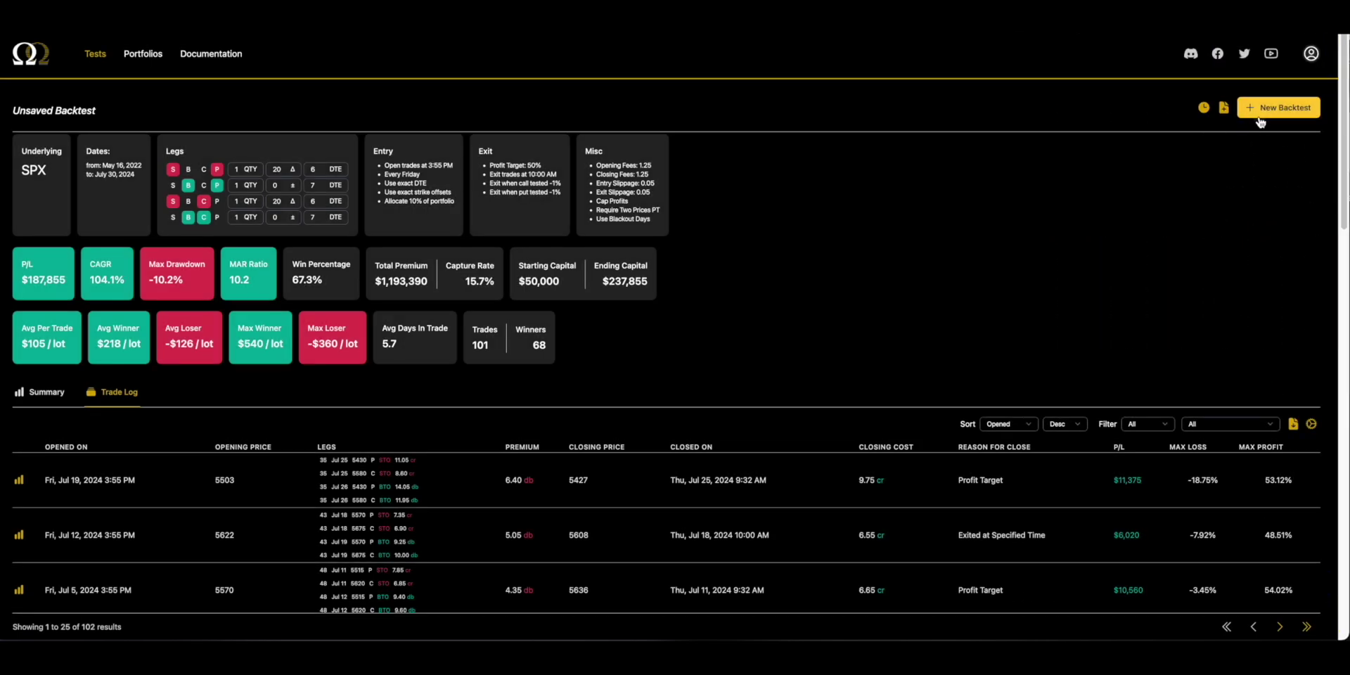
{"action": "left_click", "coordinate": [1279, 107]}
{"action": "scroll", "coordinate": [1015, 367], "scroll_direction": "down", "scroll_amount": 10}
{"action": "scroll", "coordinate": [831, 377], "scroll_direction": "down", "scroll_amount": 7}
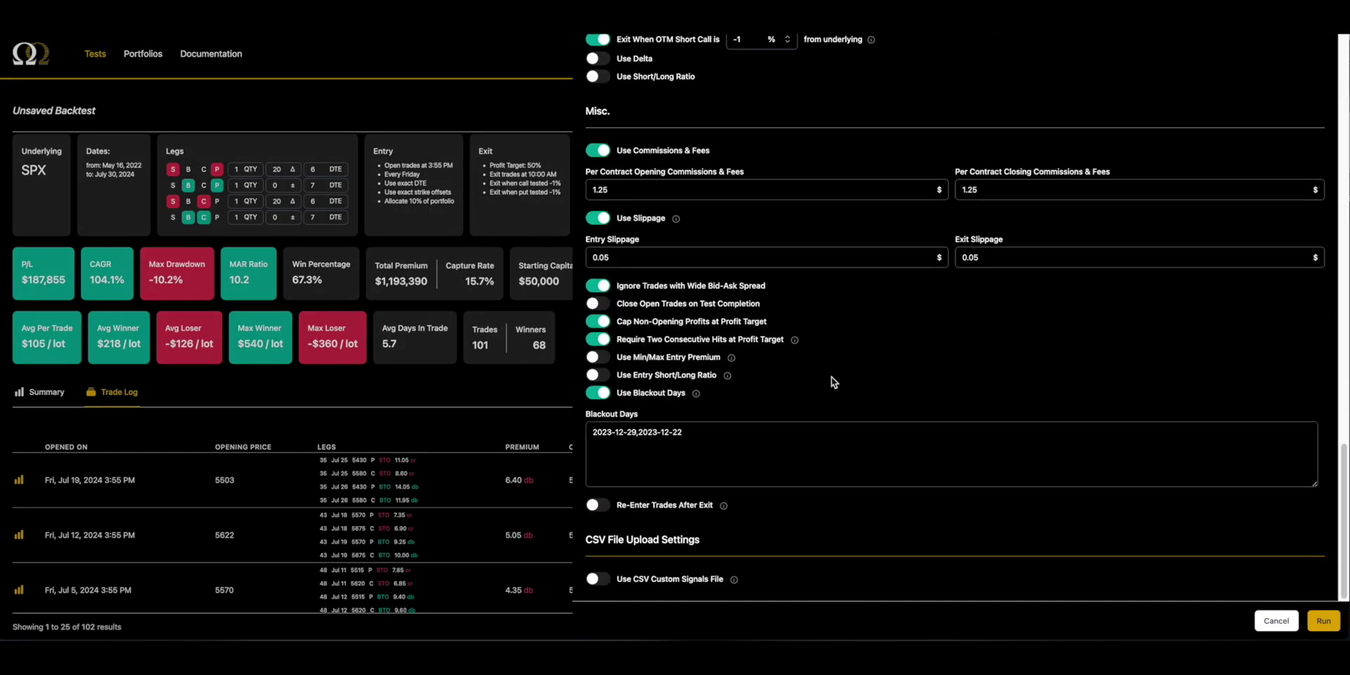
{"action": "scroll", "coordinate": [780, 363], "scroll_direction": "up", "scroll_amount": 14}
{"action": "scroll", "coordinate": [790, 362], "scroll_direction": "down", "scroll_amount": 10}
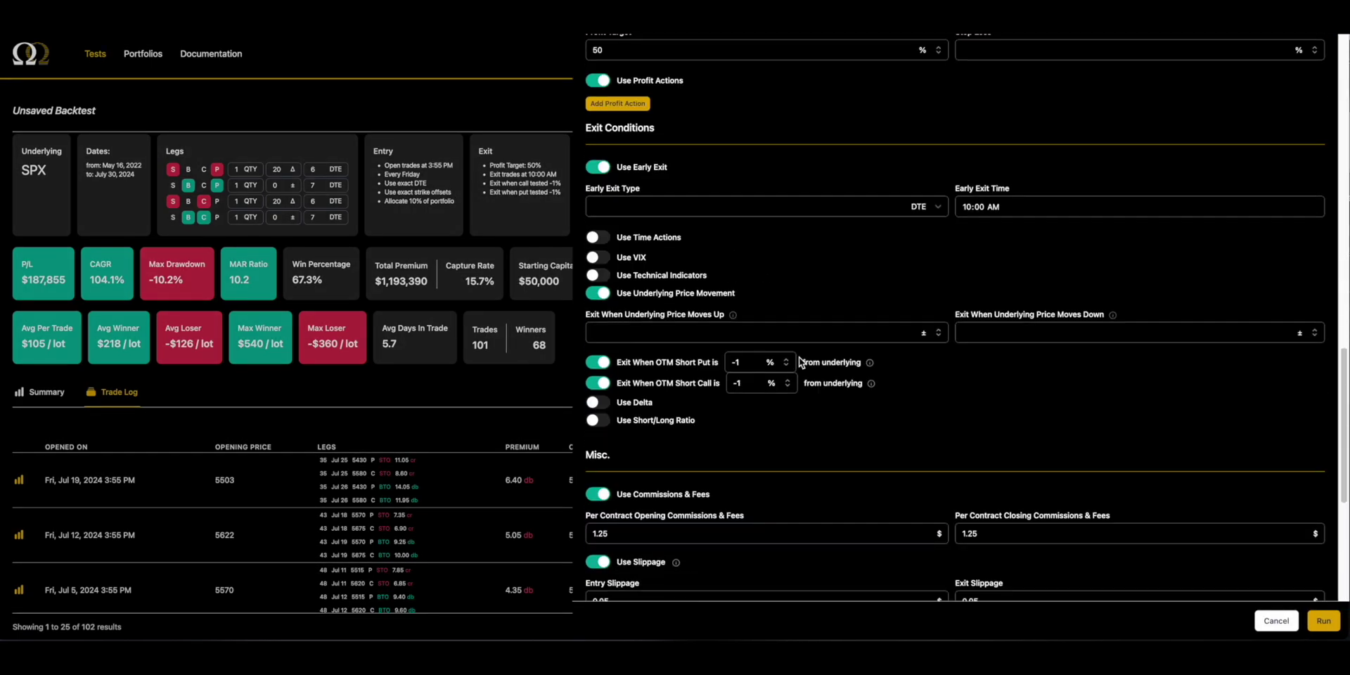
{"action": "left_click", "coordinate": [750, 387]}
{"action": "key", "text": "BackSpace"}
{"action": "key", "text": "Return"}
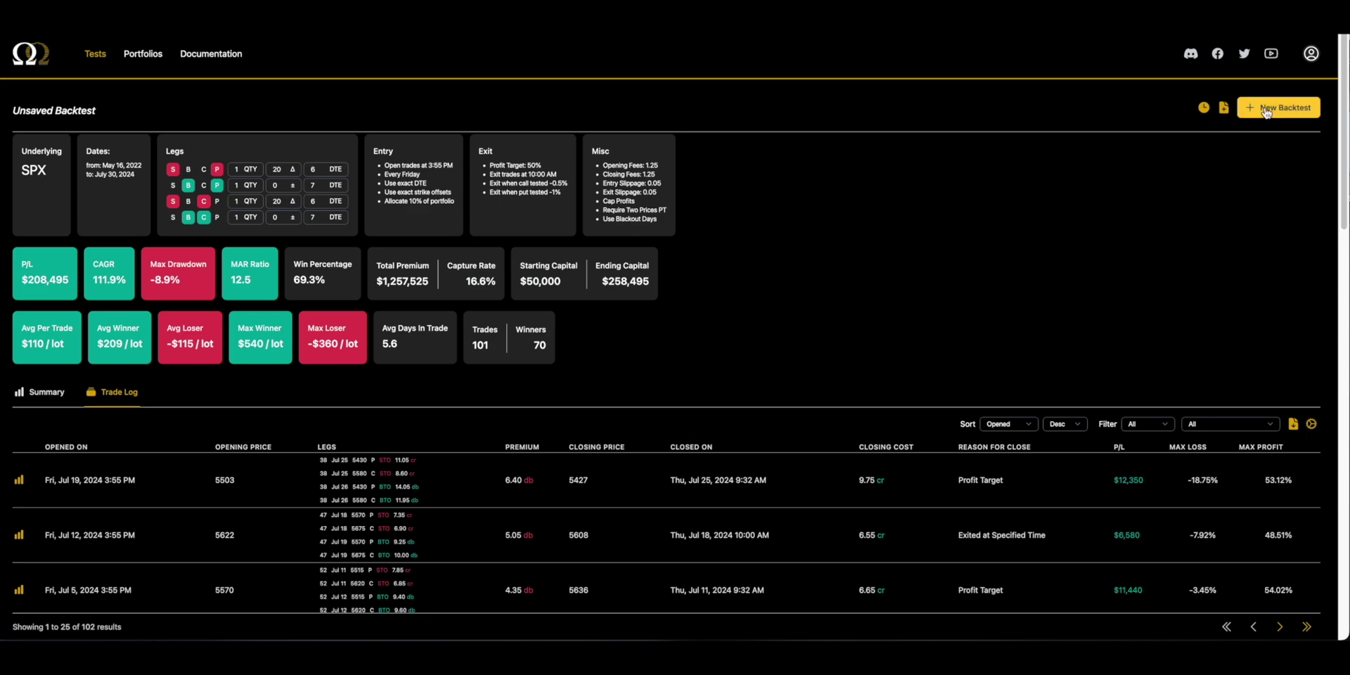
{"action": "left_click", "coordinate": [1204, 109]}
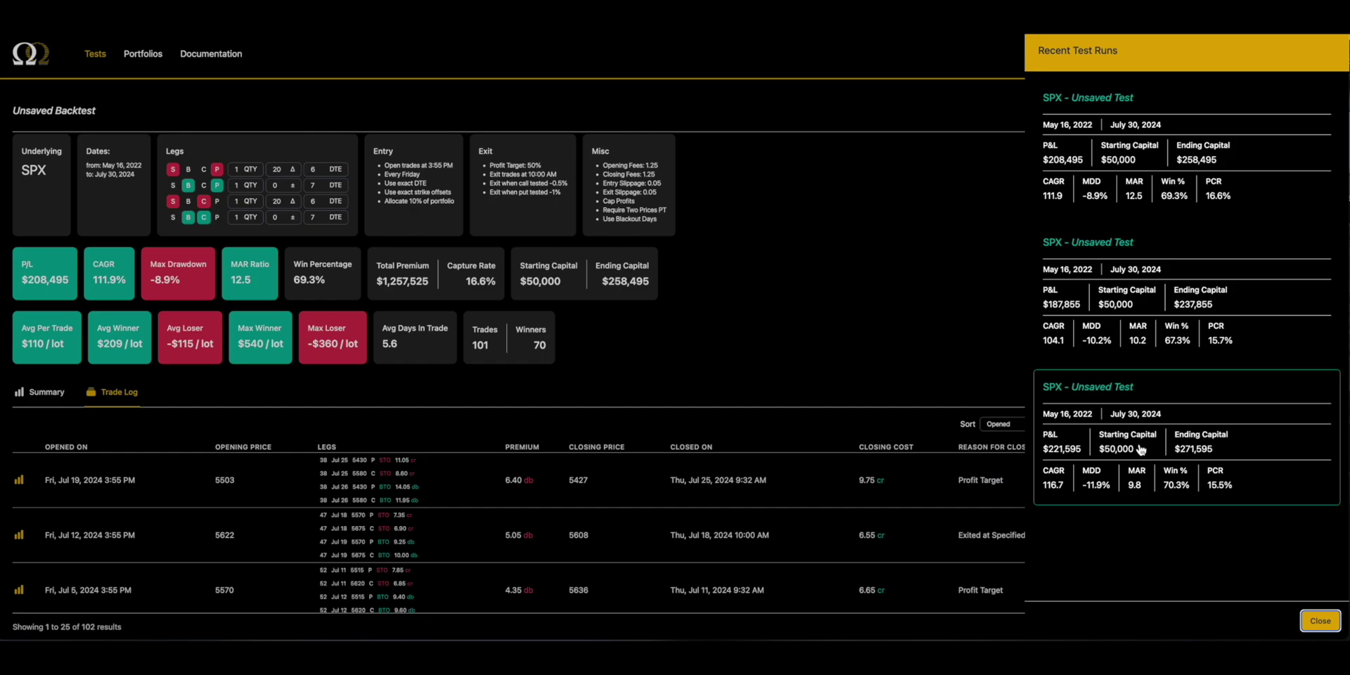
{"action": "left_click", "coordinate": [974, 344]}
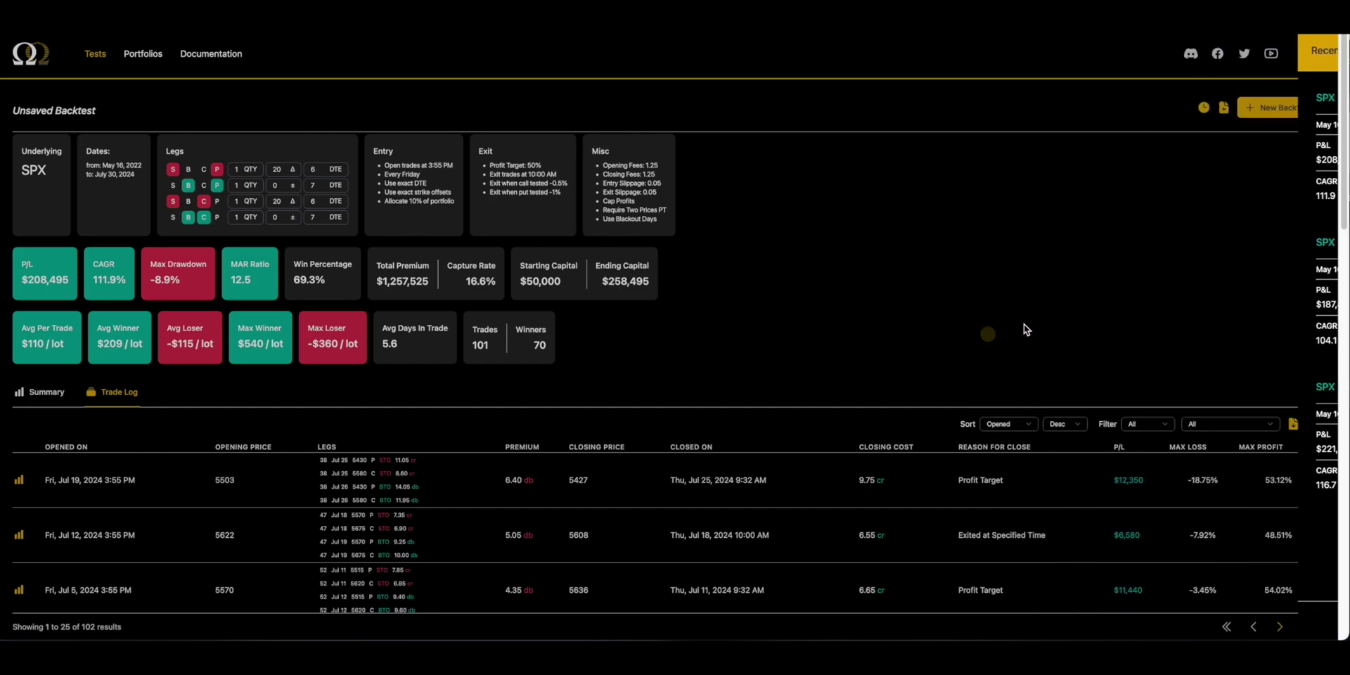
- Rerun a new backtest with the OTM short-put exit also set to -0.5%
{"action": "left_click", "coordinate": [1269, 107]}
{"action": "scroll", "coordinate": [792, 421], "scroll_direction": "down", "scroll_amount": 15}
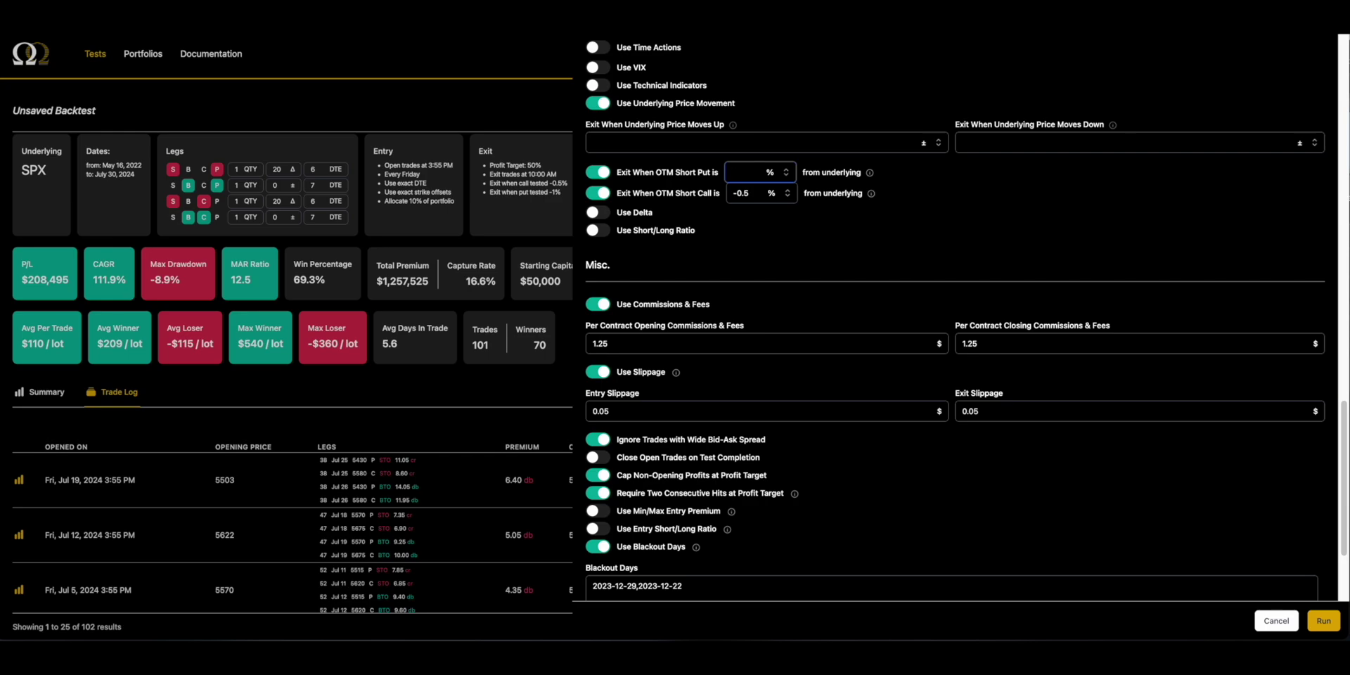
{"action": "key", "text": "BackSpace"}
{"action": "key", "text": "BackSpace"}
{"action": "left_click", "coordinate": [744, 192]}
{"action": "left_click", "coordinate": [773, 172]}
{"action": "type", "text": "-0.5"}
{"action": "left_click", "coordinate": [1323, 620]}
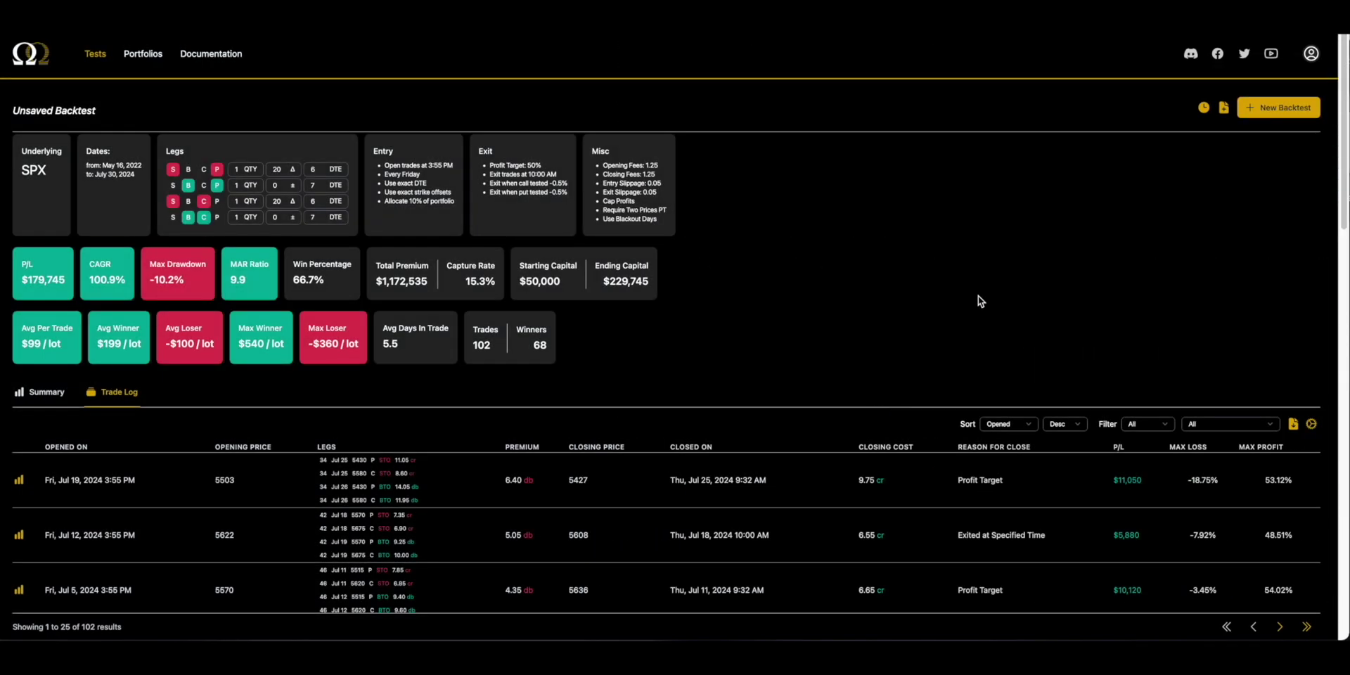
- Run a new backtest with the short-put exit changed to -0.75%
{"action": "left_click", "coordinate": [1248, 113]}
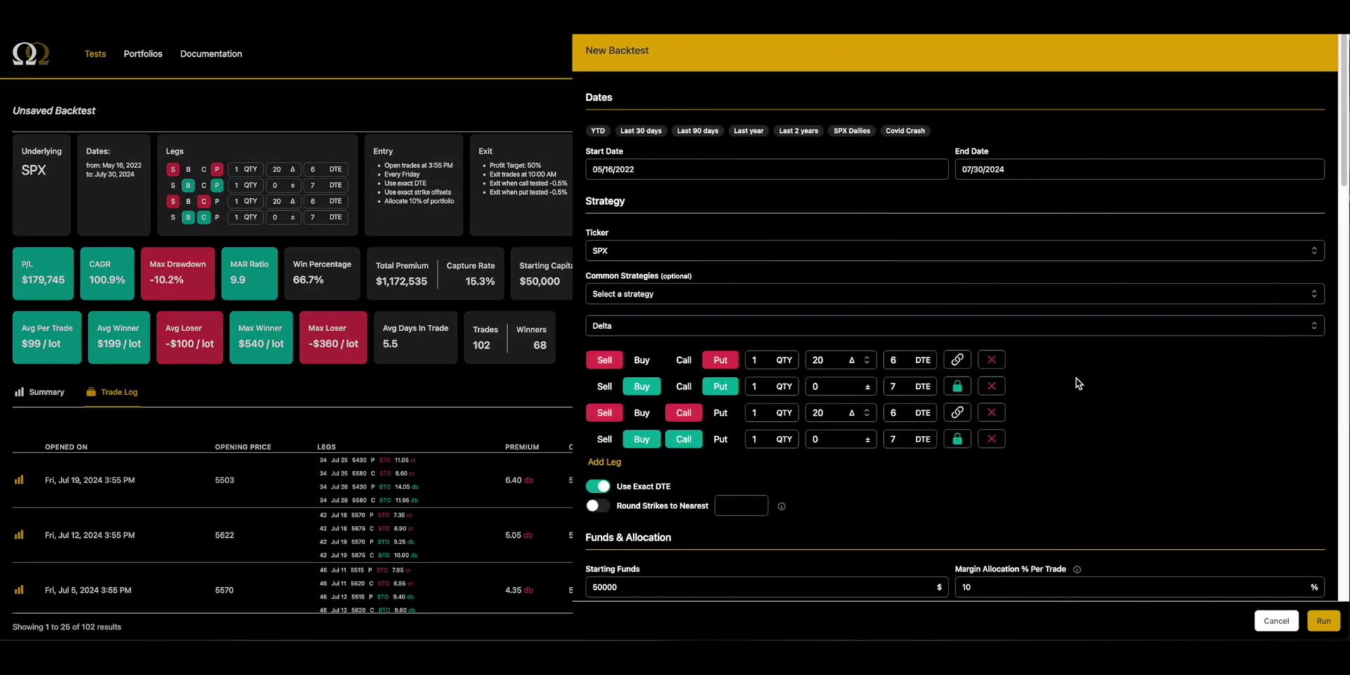
{"action": "scroll", "coordinate": [800, 428], "scroll_direction": "down", "scroll_amount": 15}
{"action": "scroll", "coordinate": [773, 399], "scroll_direction": "up", "scroll_amount": 10}
{"action": "scroll", "coordinate": [772, 398], "scroll_direction": "down", "scroll_amount": 6}
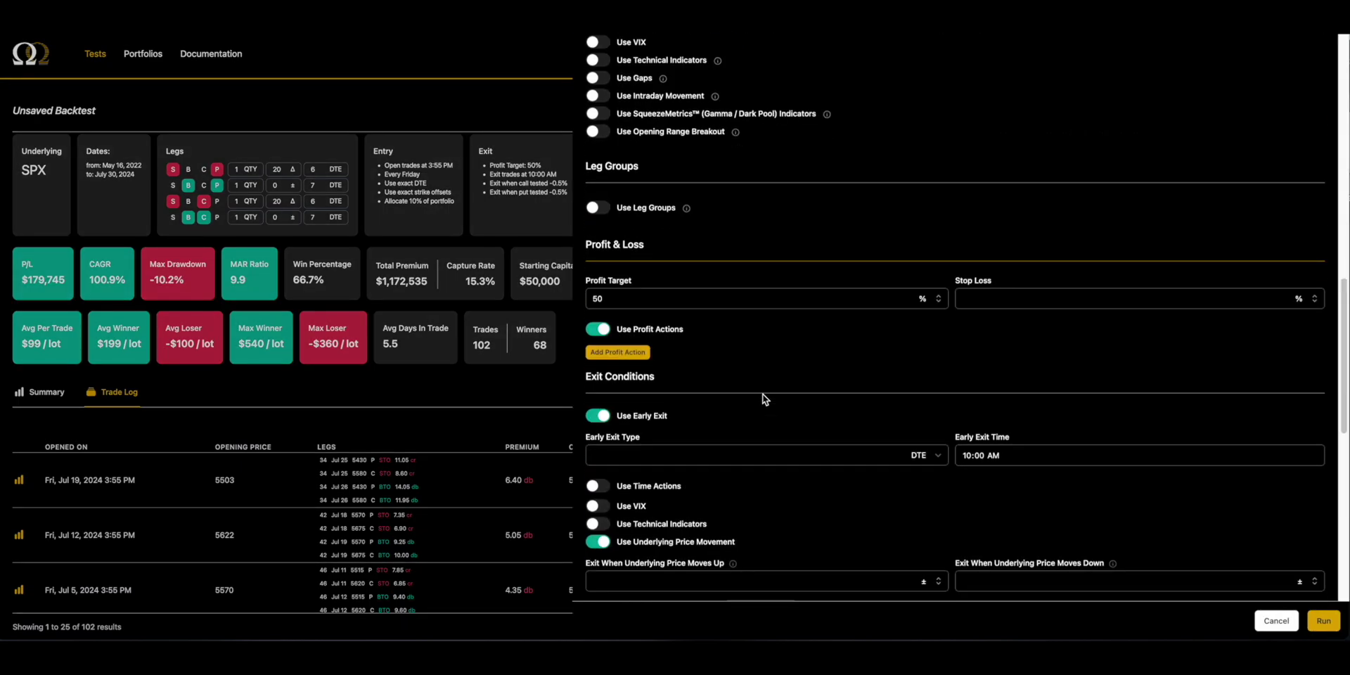
{"action": "left_click", "coordinate": [752, 351]}
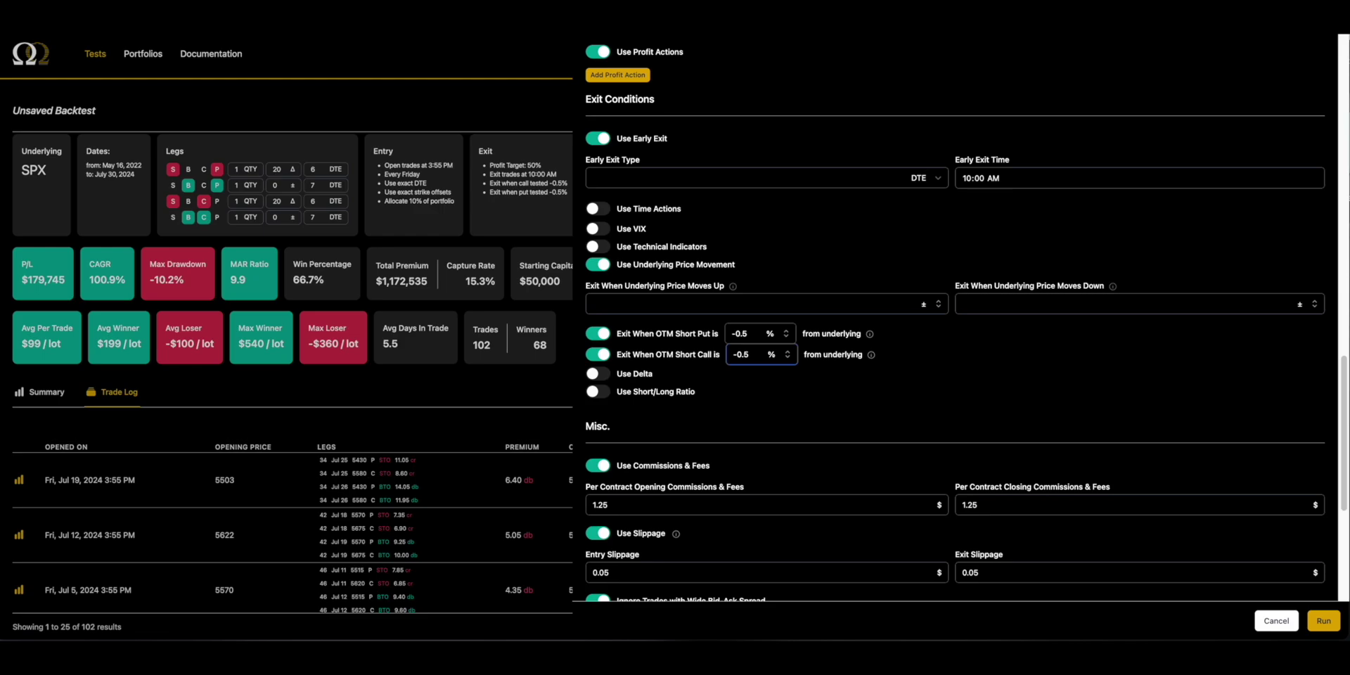
{"action": "key", "text": "BackSpace"}
{"action": "type", "text": "5"}
{"action": "left_click", "coordinate": [741, 334]}
{"action": "left_click", "coordinate": [1323, 620]}
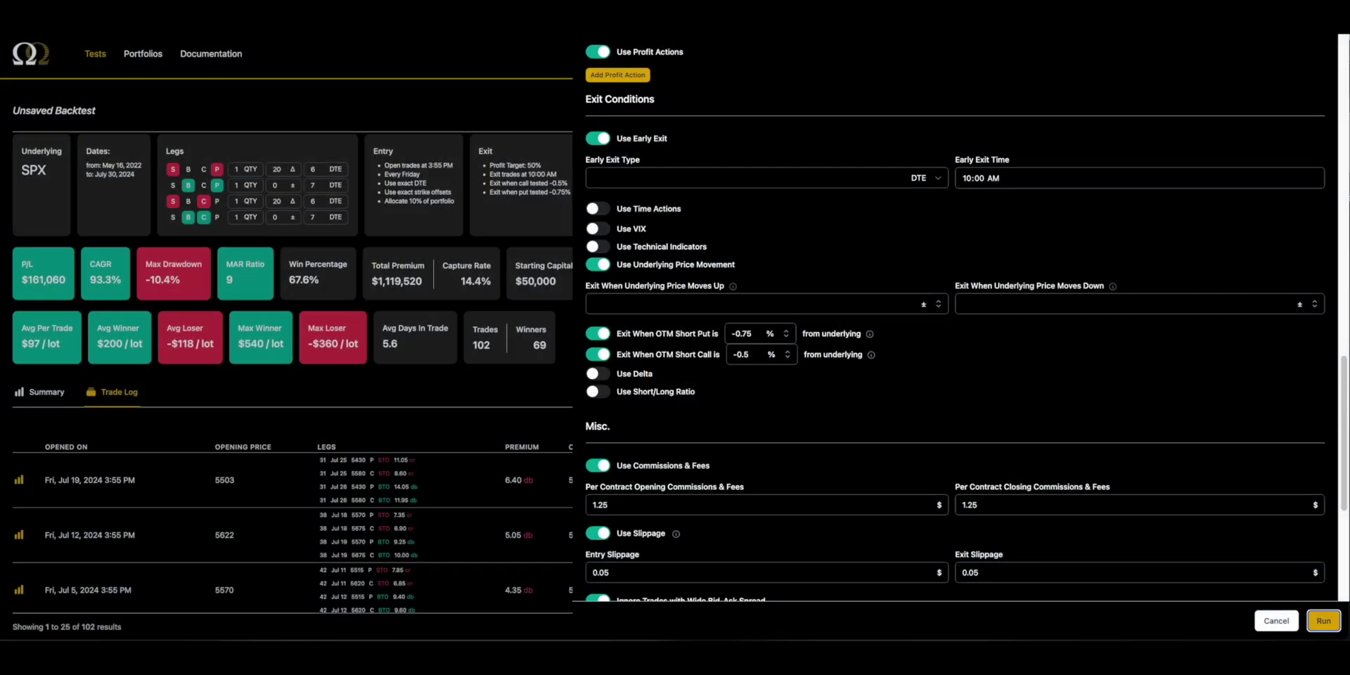
- Restore the short-put exit to -1% with call at -0.5%, rerun, and view summary charts
{"action": "left_click", "coordinate": [1253, 109]}
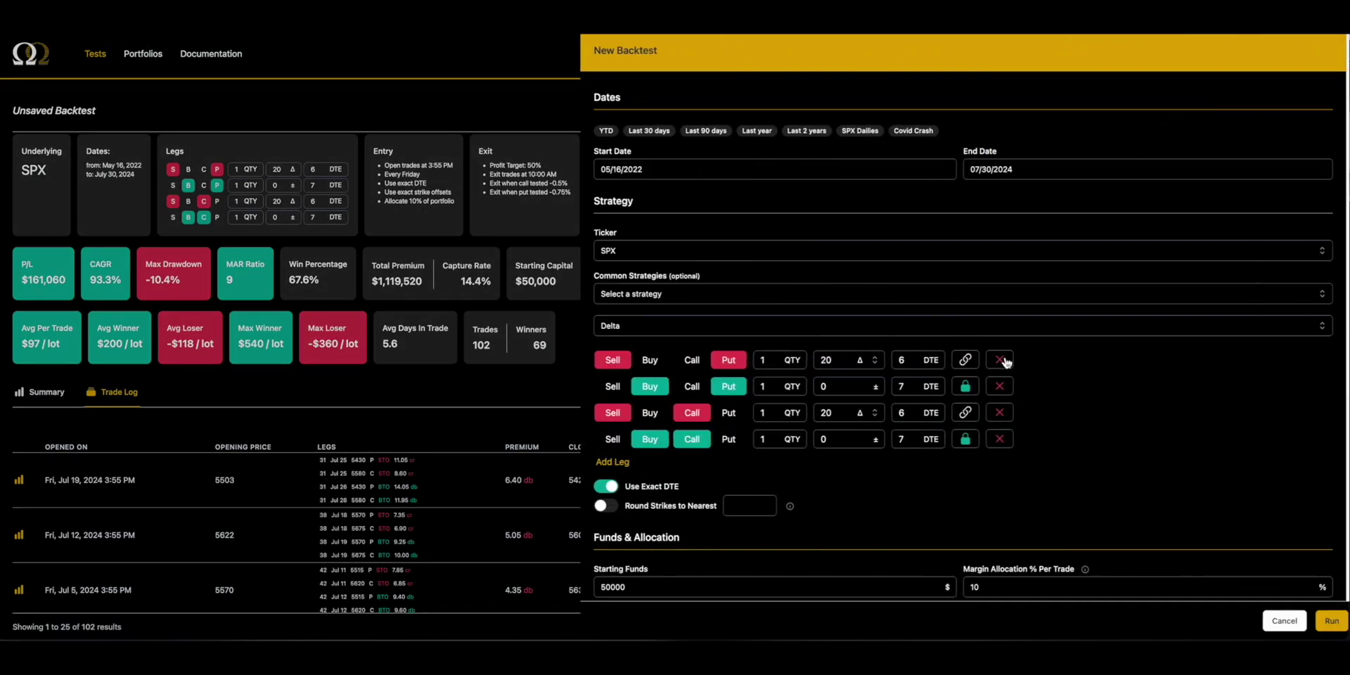
{"action": "scroll", "coordinate": [874, 373], "scroll_direction": "down", "scroll_amount": 15}
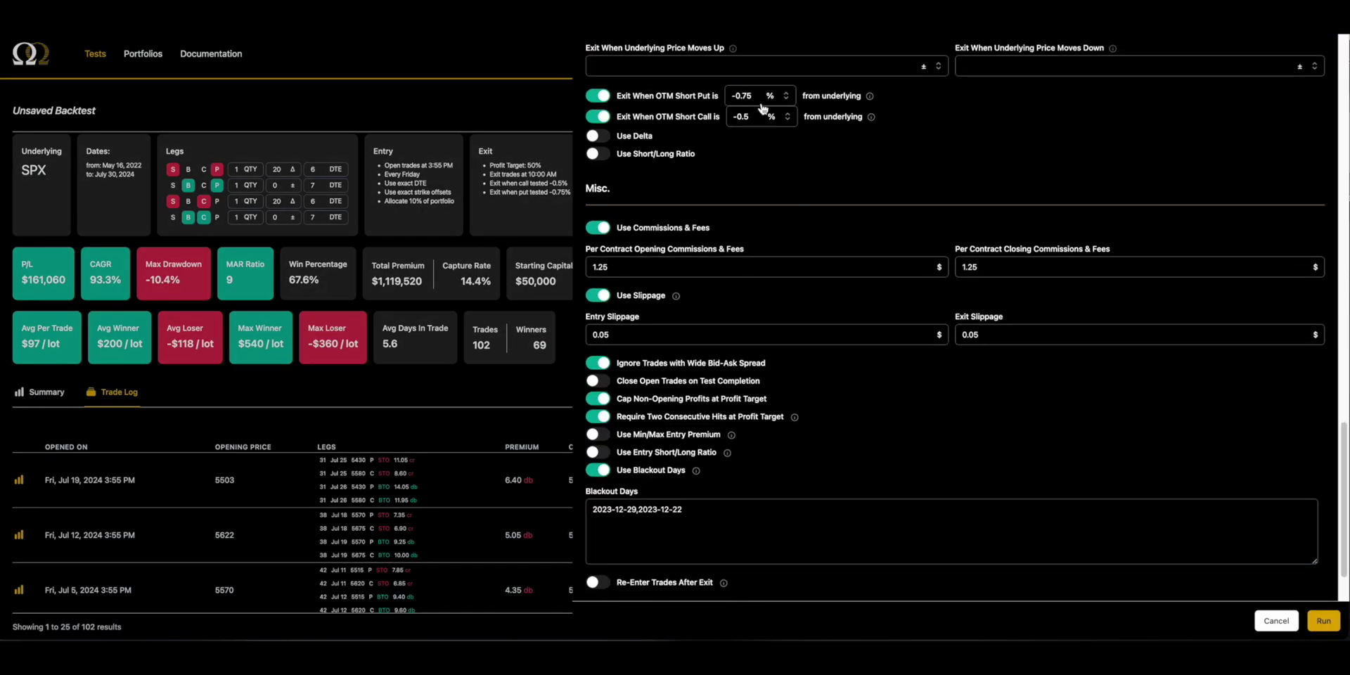
{"action": "double_click", "coordinate": [763, 105]}
{"action": "type", "text": "0.7"}
{"action": "type", "text": "1"}
{"action": "key", "text": "Return"}
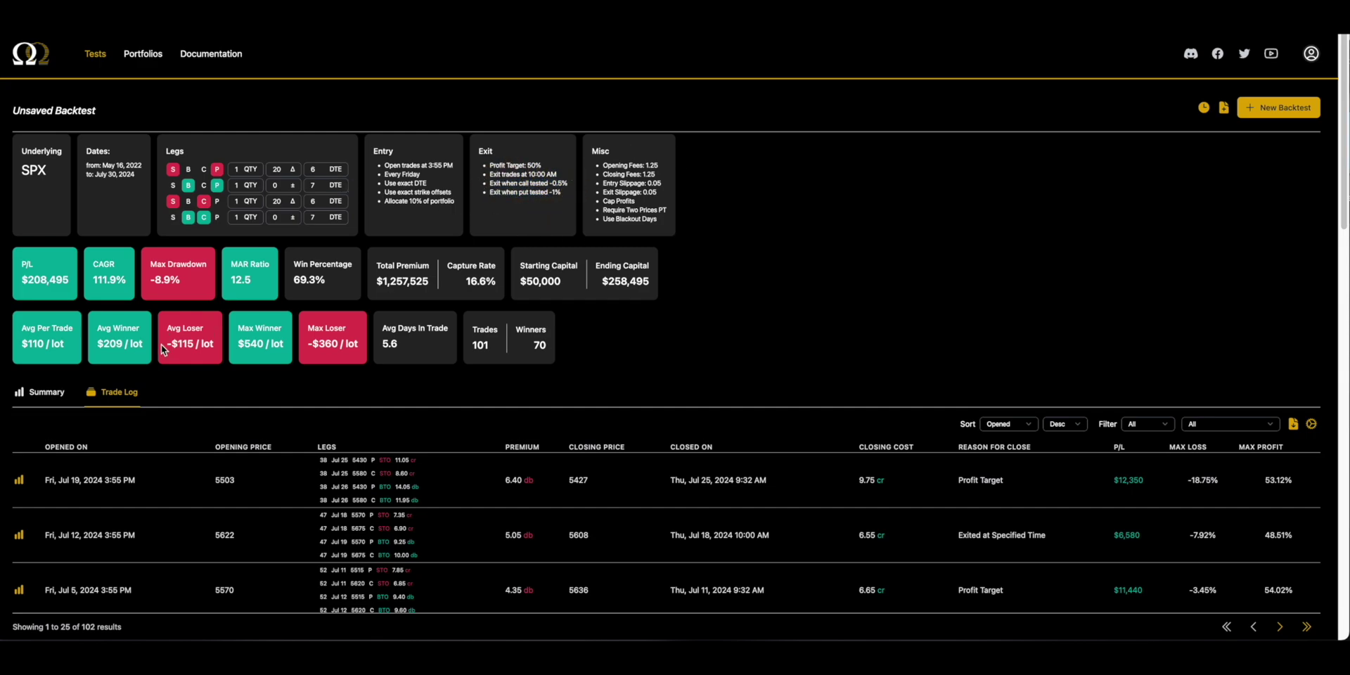
{"action": "left_click", "coordinate": [43, 391]}
- Show the funds-by-date curve on a logarithmic scale, then bring up the Save Backtest options
{"action": "scroll", "coordinate": [392, 400], "scroll_direction": "down", "scroll_amount": 1}
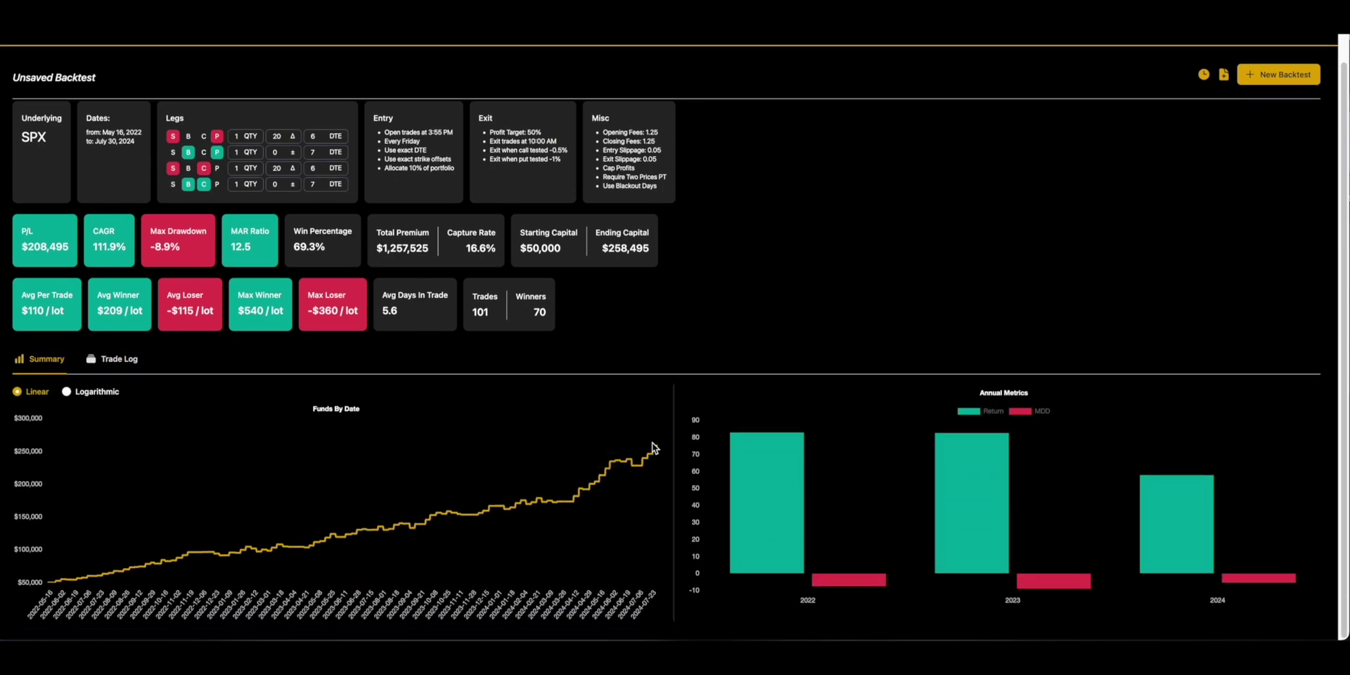
{"action": "left_click", "coordinate": [68, 392]}
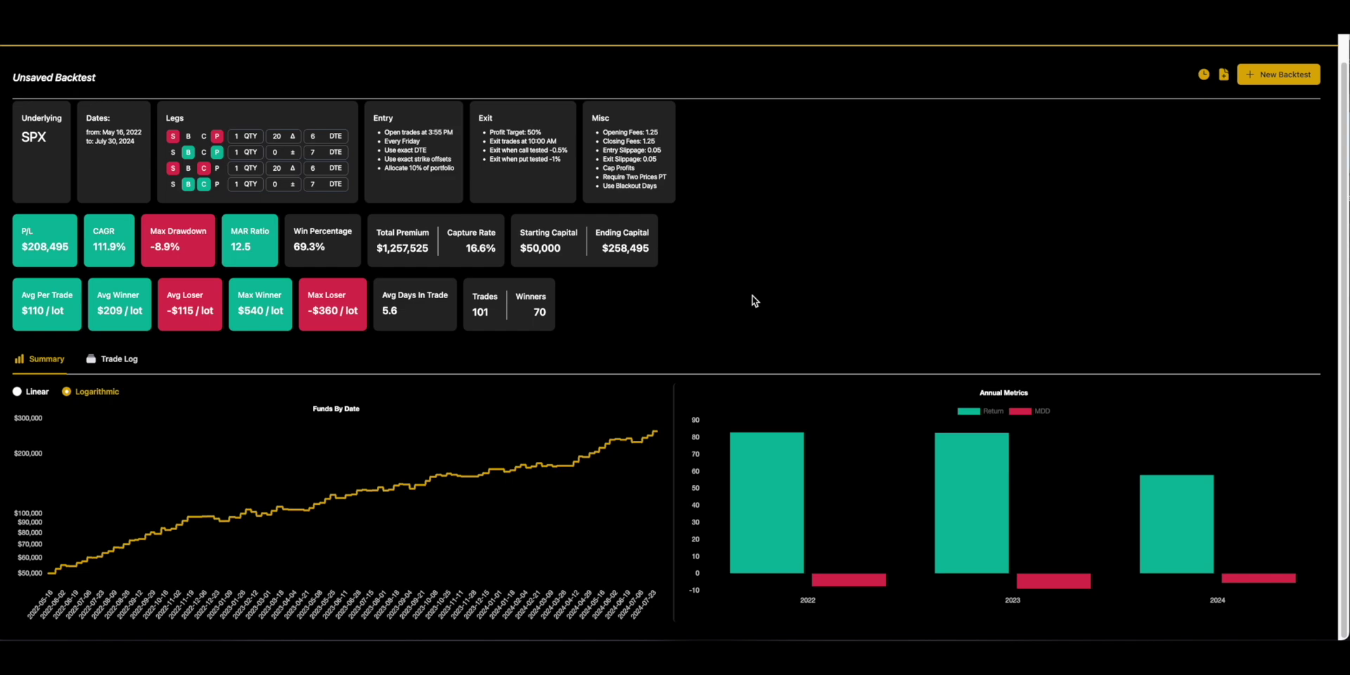
{"action": "left_click", "coordinate": [1224, 74]}
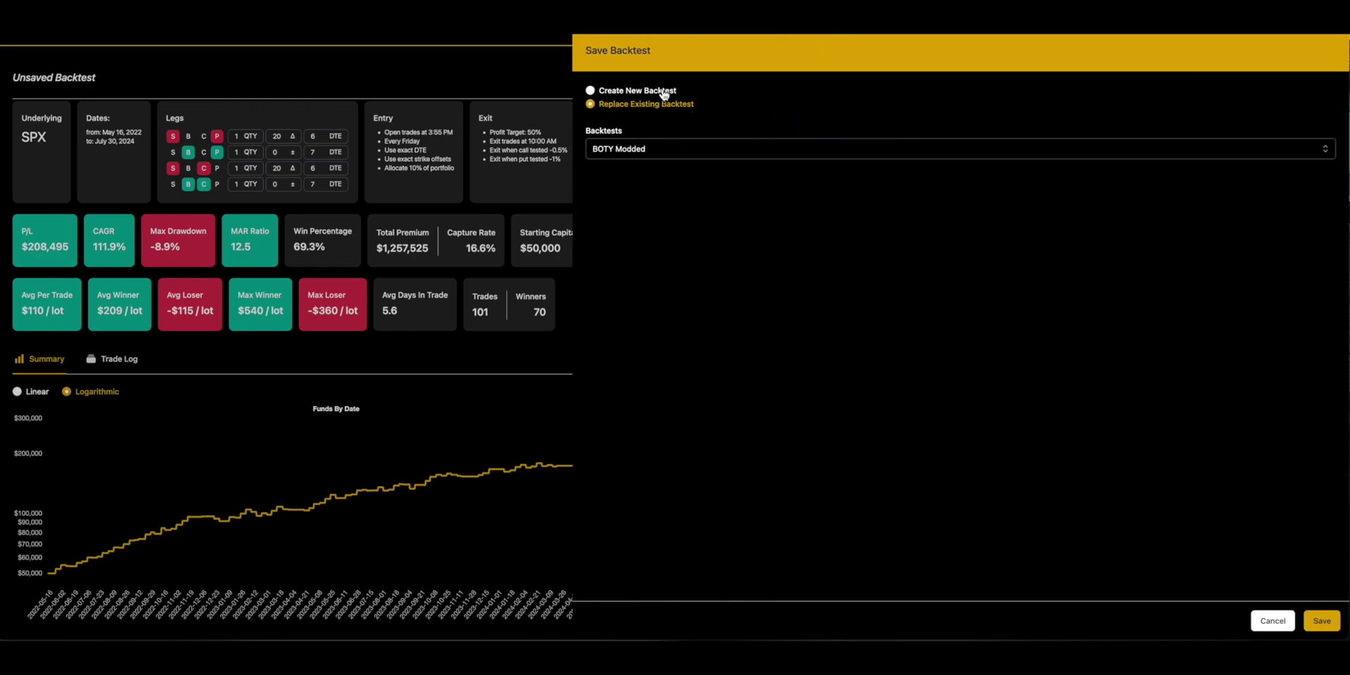
- Save as a new backtest, changing the '- copy' suffix to '07/31' and enabling sharing
{"action": "left_click", "coordinate": [663, 92]}
{"action": "left_click", "coordinate": [655, 152]}
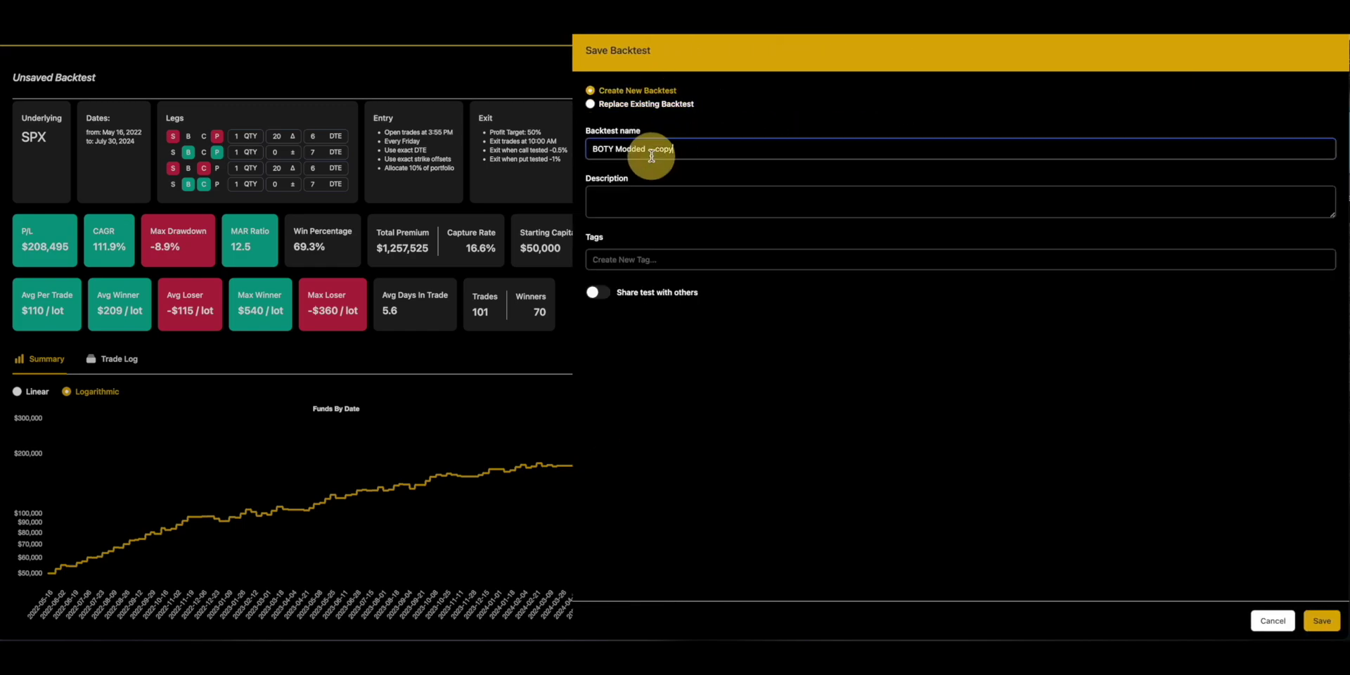
{"action": "left_click_drag", "start_coordinate": [649, 152], "coordinate": [685, 151]}
{"action": "type", "text": "07/31"}
{"action": "left_click", "coordinate": [596, 292]}
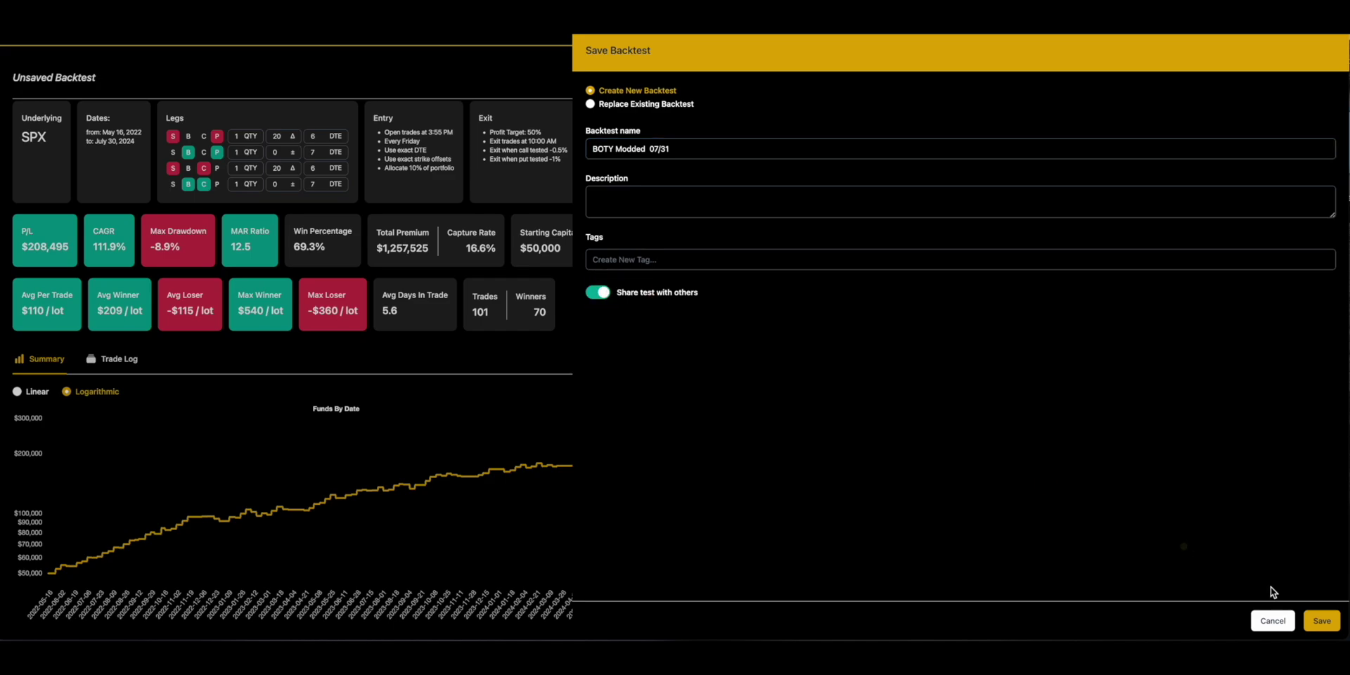
{"action": "left_click", "coordinate": [1322, 622]}
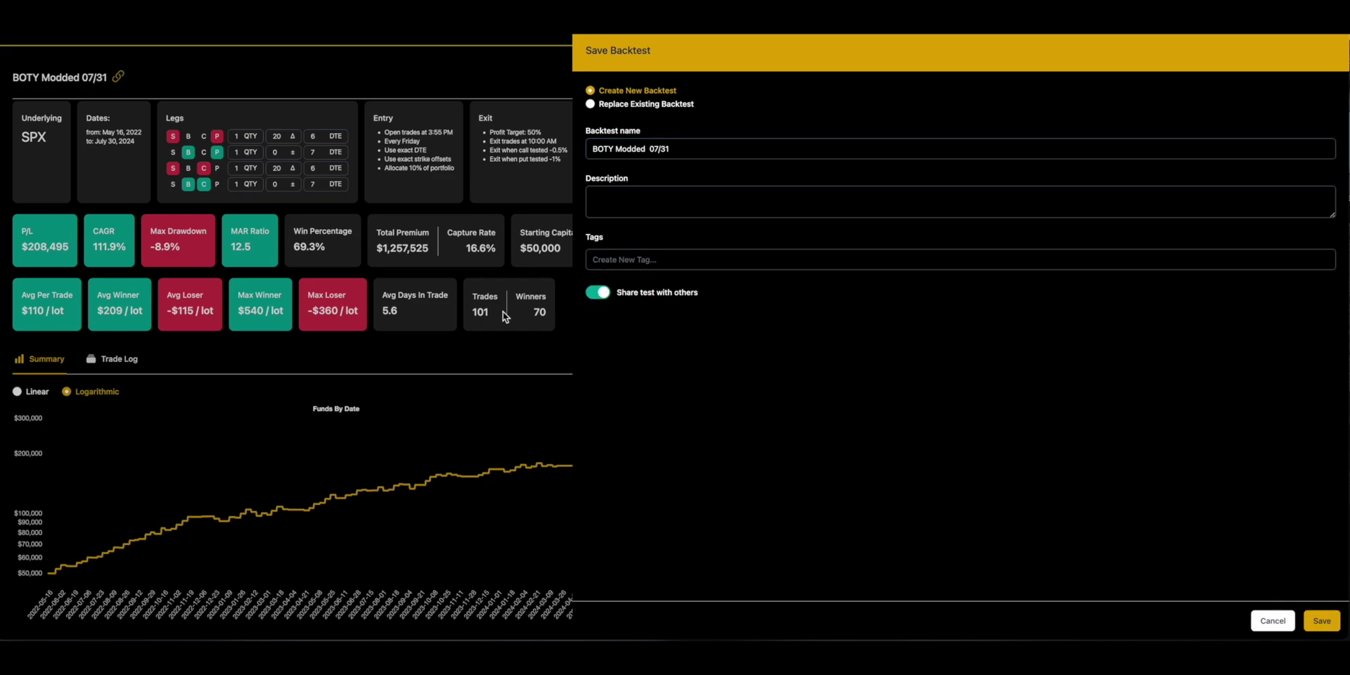